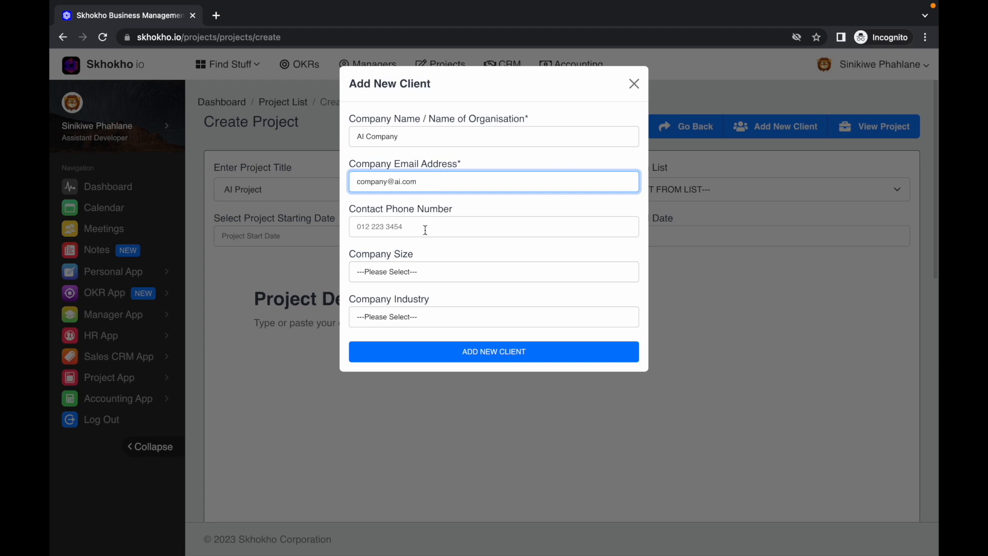
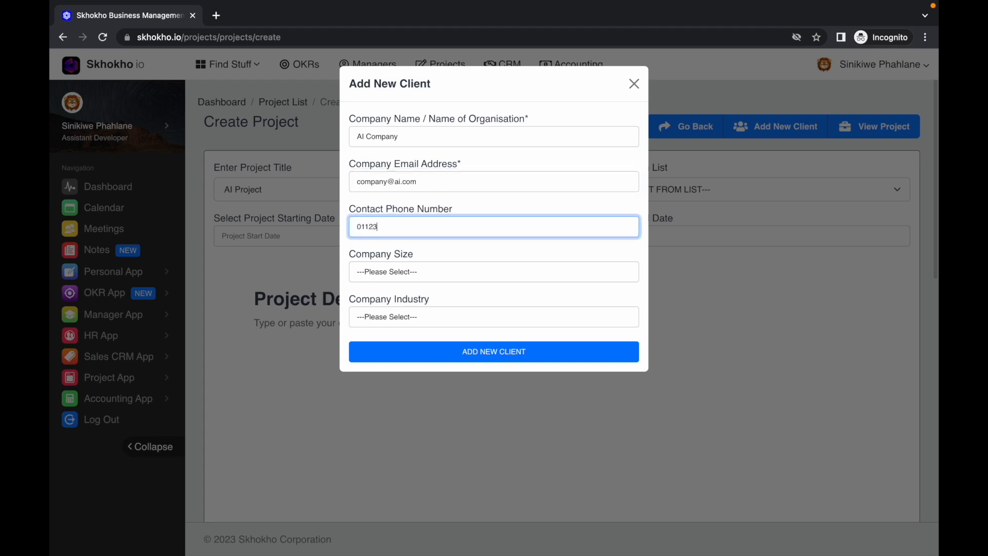
Complete the new client with its contact phone number, company size Corporate and industry Computers, then add it
{"action": "left_click", "coordinate": [418, 273]}
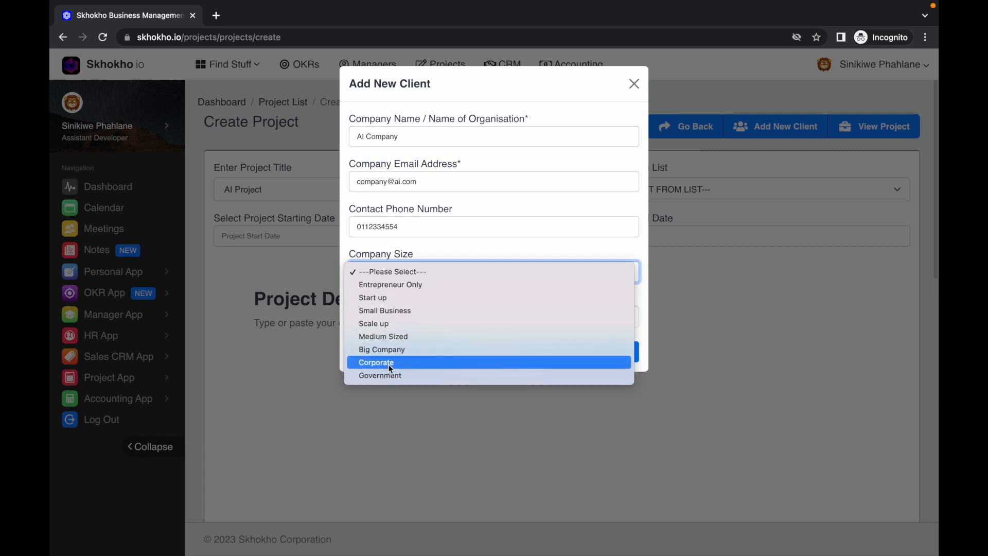
{"action": "left_click", "coordinate": [388, 363]}
{"action": "left_click", "coordinate": [394, 317]}
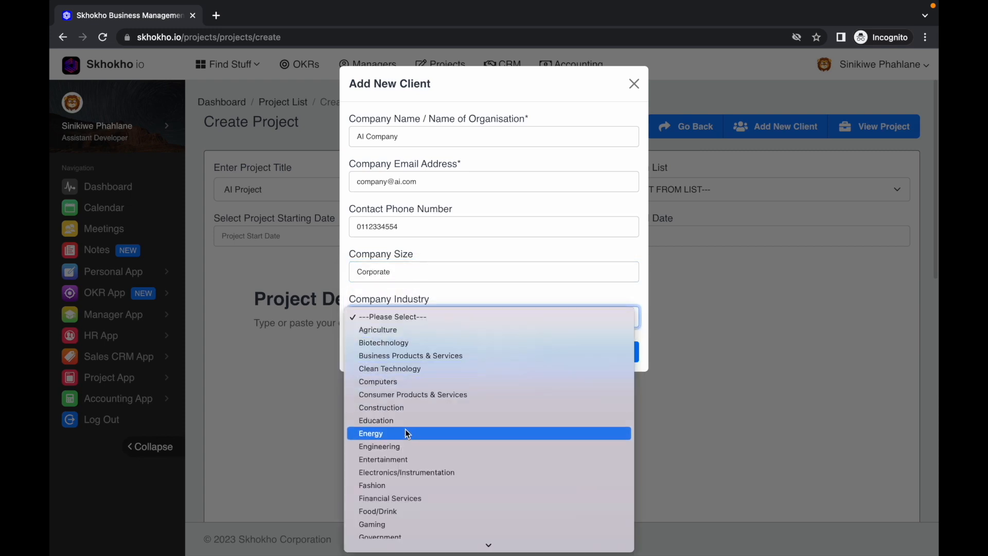
{"action": "left_click", "coordinate": [401, 382]}
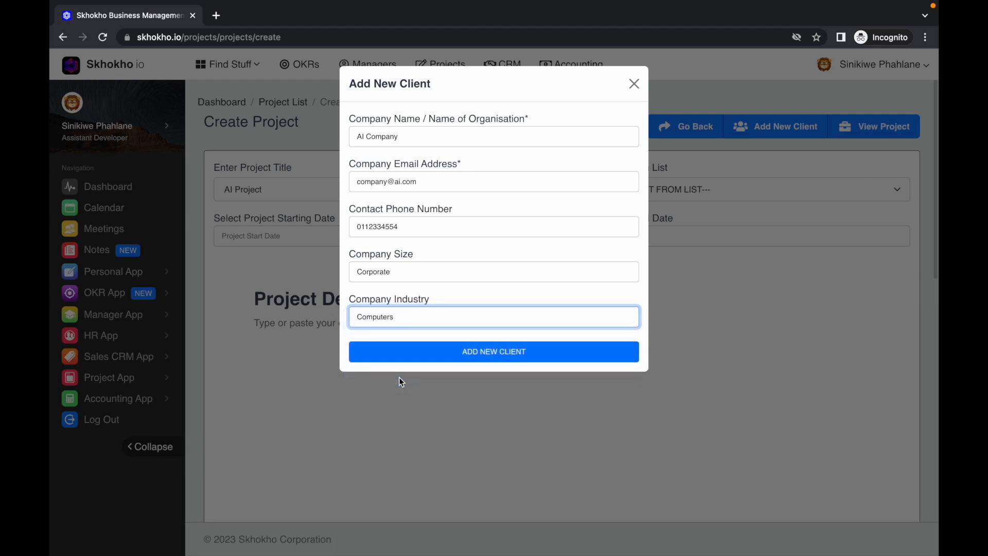
{"action": "left_click", "coordinate": [423, 357]}
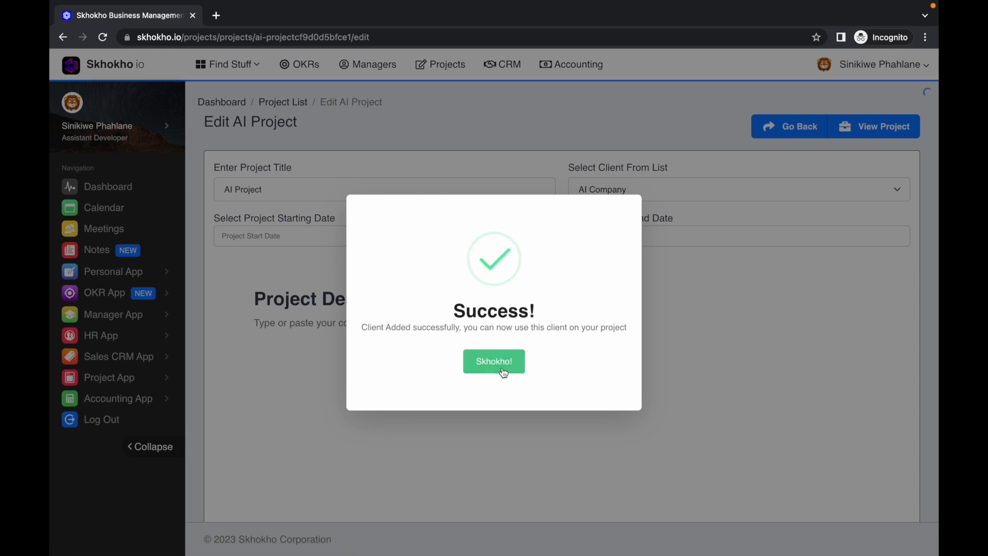
{"action": "left_click", "coordinate": [502, 365]}
Select AI Company as the project's client and check the project title
{"action": "left_click", "coordinate": [603, 190]}
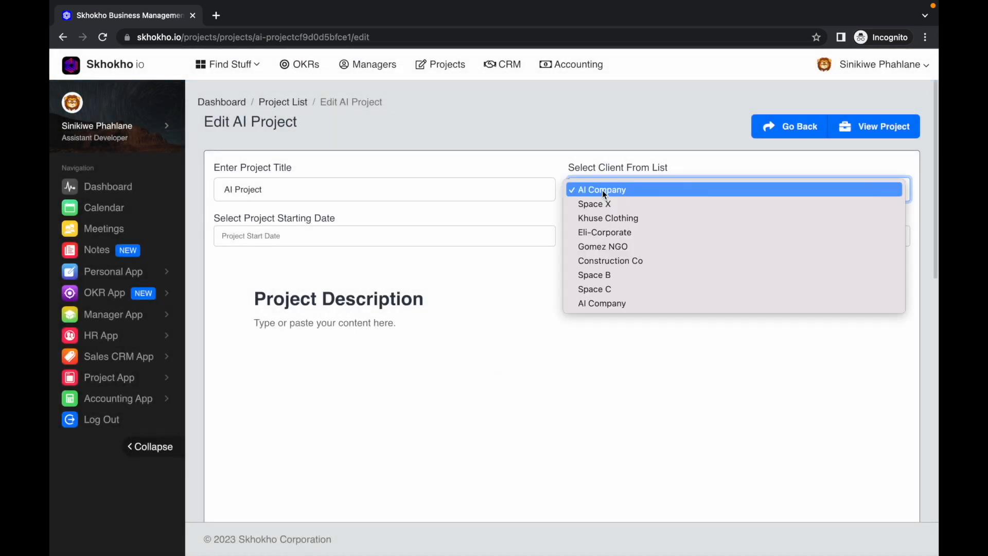
{"action": "left_click", "coordinate": [601, 191]}
{"action": "left_click", "coordinate": [538, 295]}
{"action": "left_click", "coordinate": [333, 192]}
{"action": "left_click_drag", "start_coordinate": [333, 192], "coordinate": [221, 189]}
{"action": "left_click", "coordinate": [304, 189]}
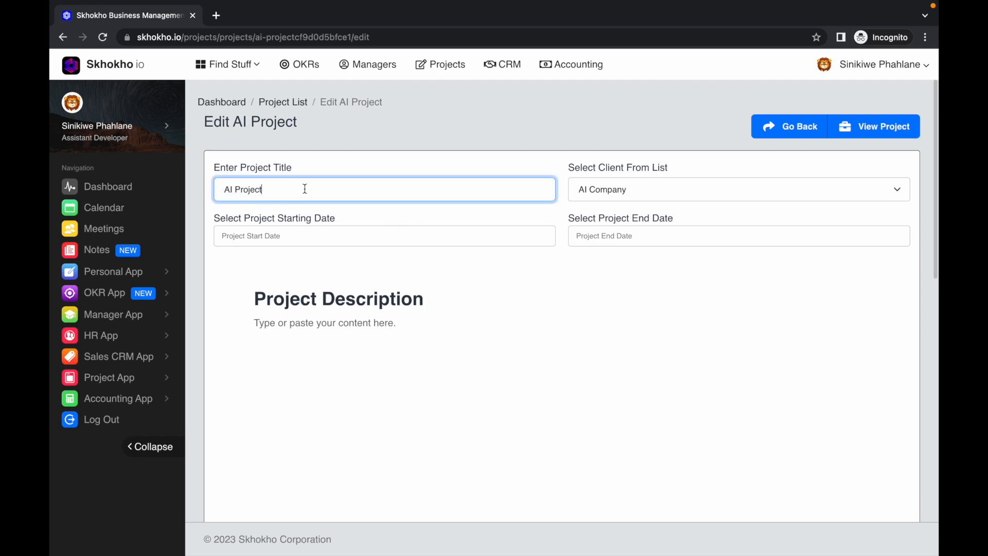
Set the project's start date to 01/20/2023 and its end date to 01/31/2023
{"action": "left_click", "coordinate": [436, 235]}
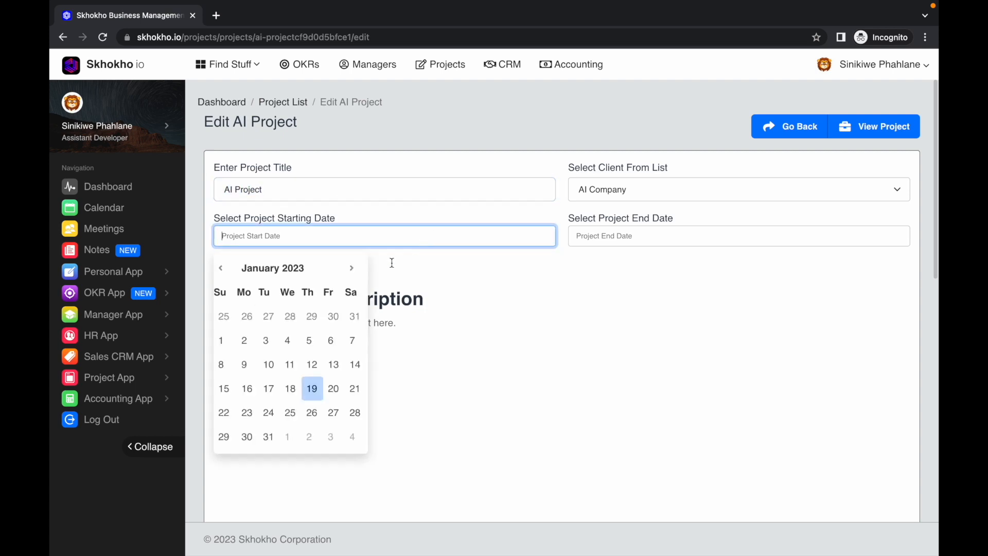
{"action": "left_click", "coordinate": [328, 387]}
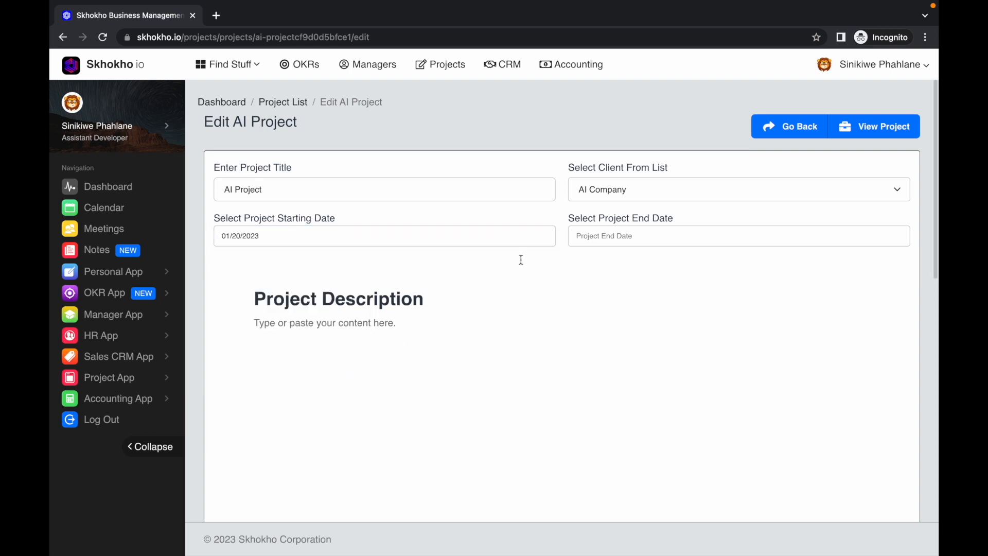
{"action": "left_click", "coordinate": [608, 236]}
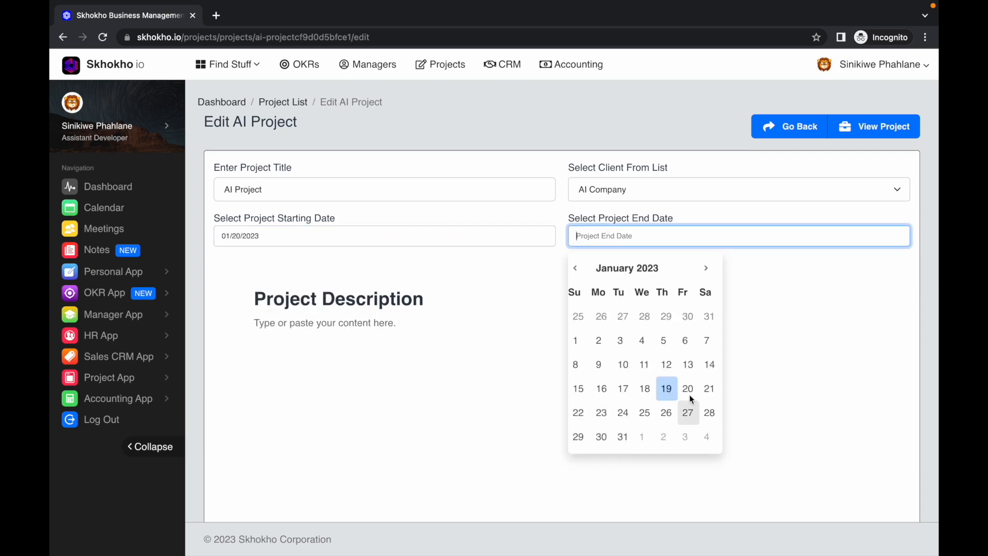
{"action": "left_click", "coordinate": [623, 441]}
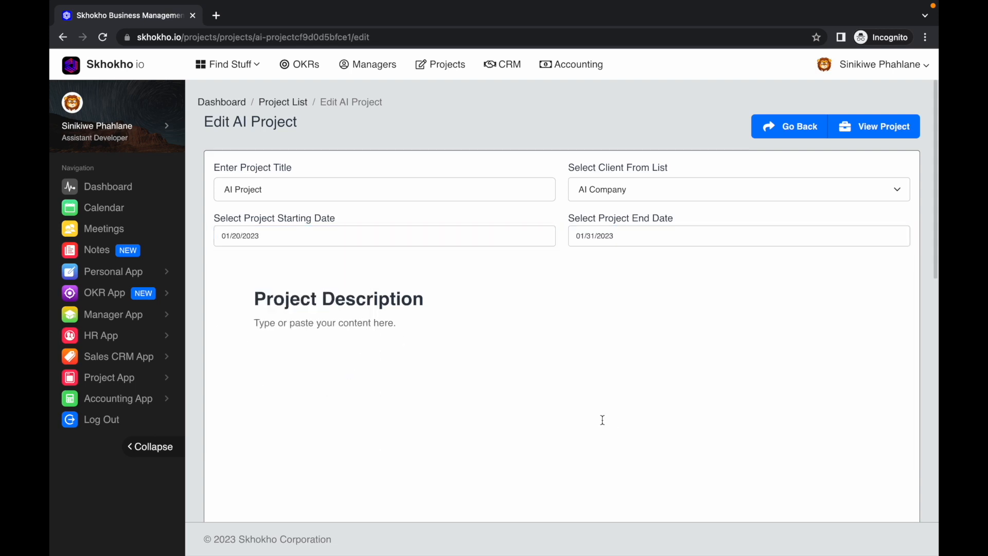
Paste the copied notes paragraph twice into the Project Description section
{"action": "left_click", "coordinate": [539, 360]}
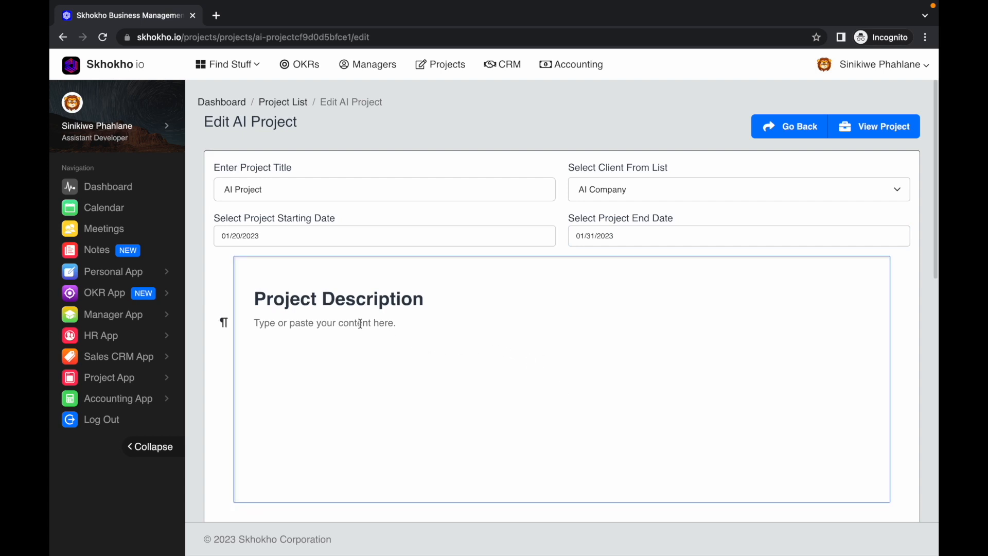
{"action": "type", "text": "notes are editable in rich text, like a document. You can therefore use titles, subtitles and any other formatting that suits your requirements. The editor has lots of functionalities, try them out until you find what you need."}
{"action": "type", "text": "notes are editable in rich text, like a document. You can therefore use titles, subtitles and any other formatting that suits your requirements. The editor has lots of functionalities, try them out until you find what you need."}
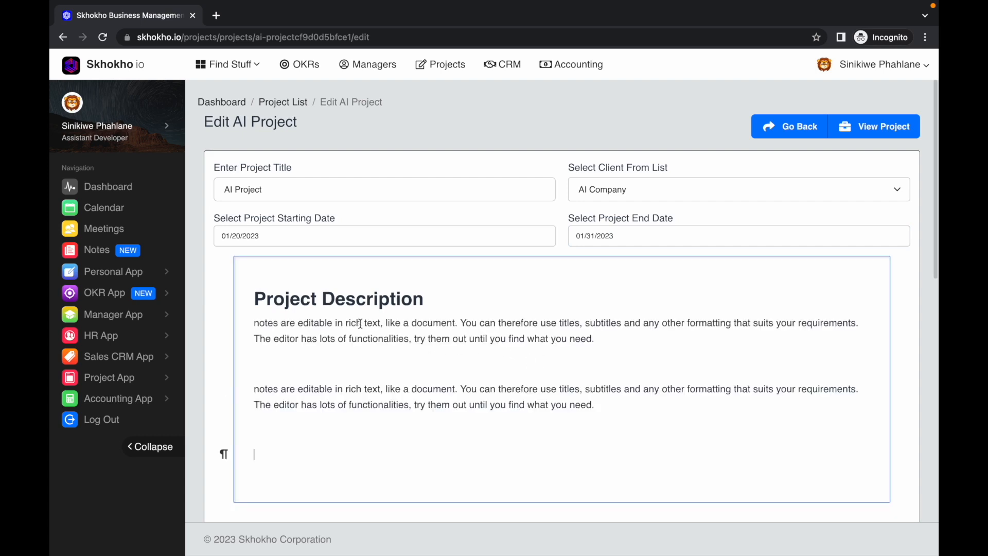
Examine the paragraph and heading styles and the insert options available in the Project Description editor
{"action": "scroll", "coordinate": [212, 449], "scroll_direction": "down", "scroll_amount": 1}
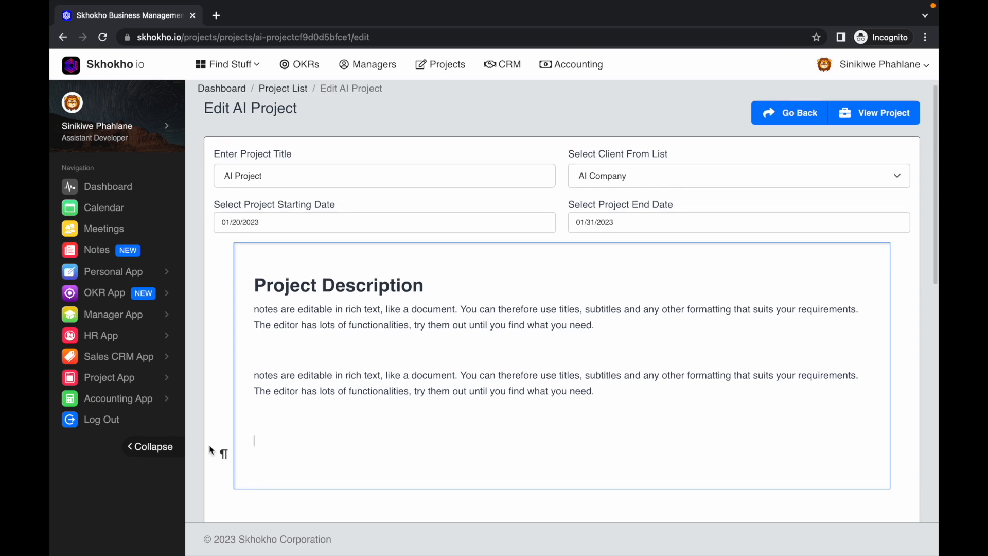
{"action": "left_click", "coordinate": [221, 454]}
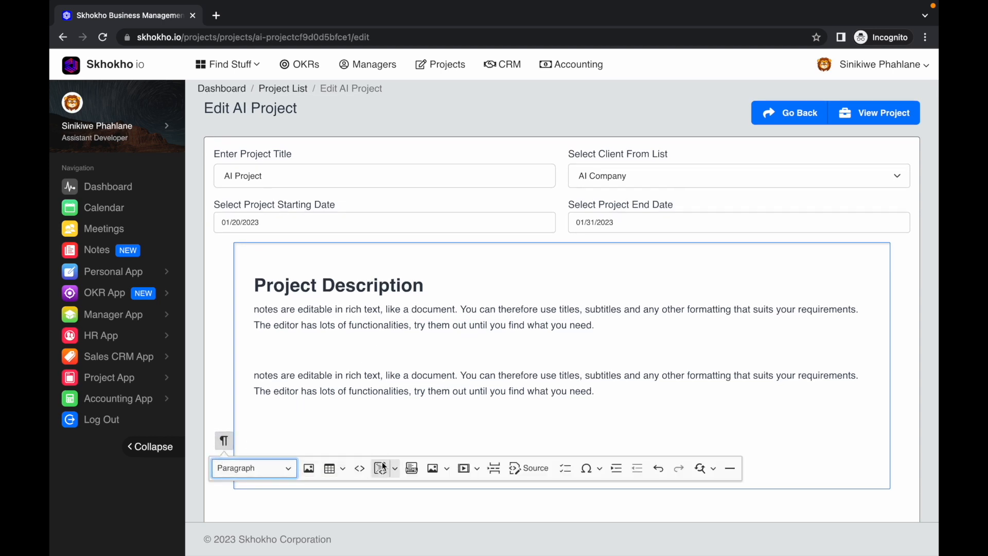
{"action": "left_click", "coordinate": [279, 469]}
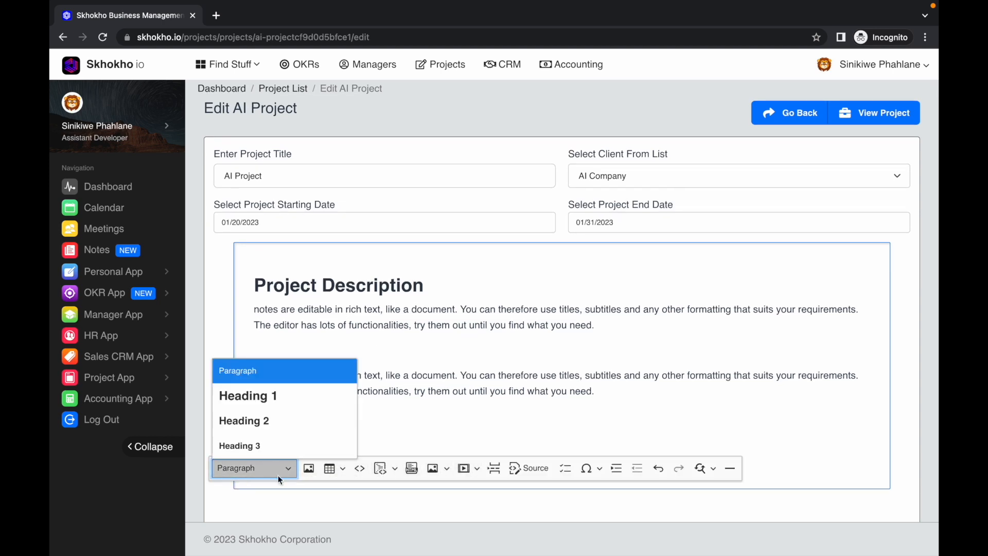
{"action": "left_click", "coordinate": [287, 469]}
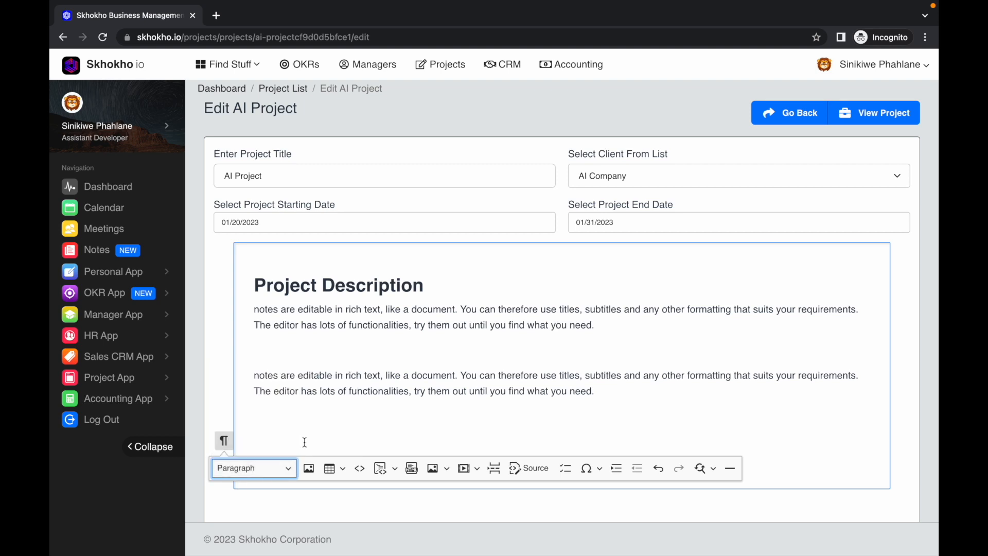
{"action": "scroll", "coordinate": [309, 377], "scroll_direction": "down", "scroll_amount": 2}
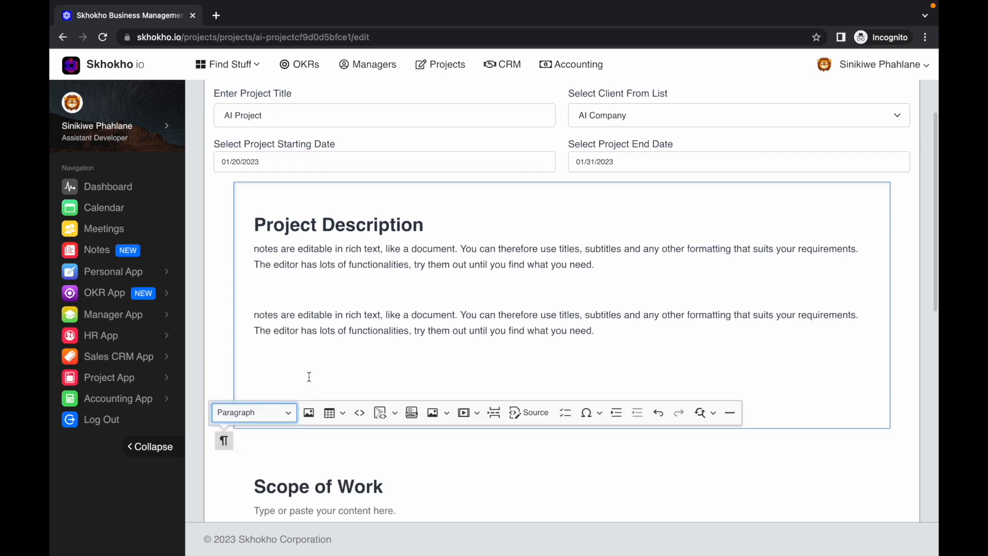
{"action": "left_click", "coordinate": [306, 360]}
{"action": "scroll", "coordinate": [306, 360], "scroll_direction": "down", "scroll_amount": 2}
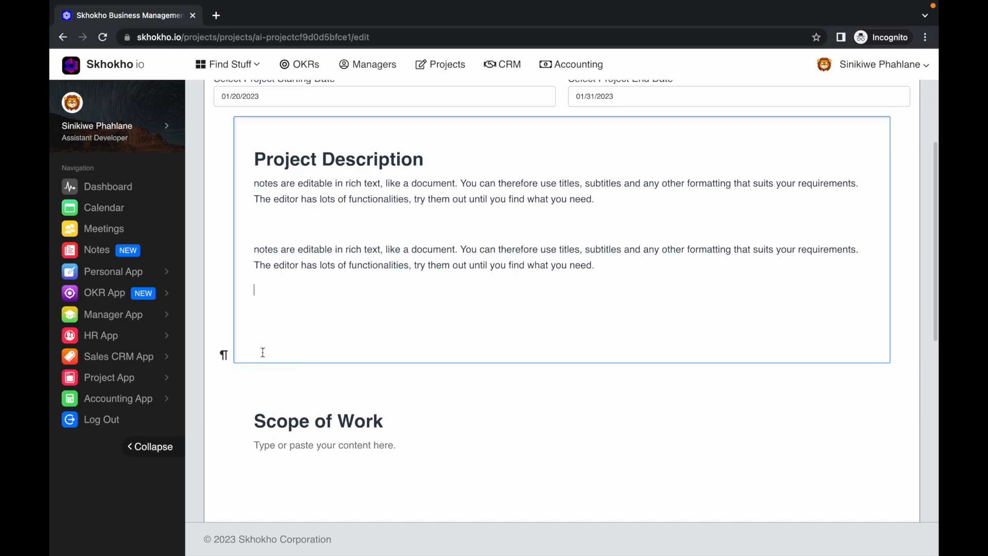
{"action": "left_click", "coordinate": [223, 354]}
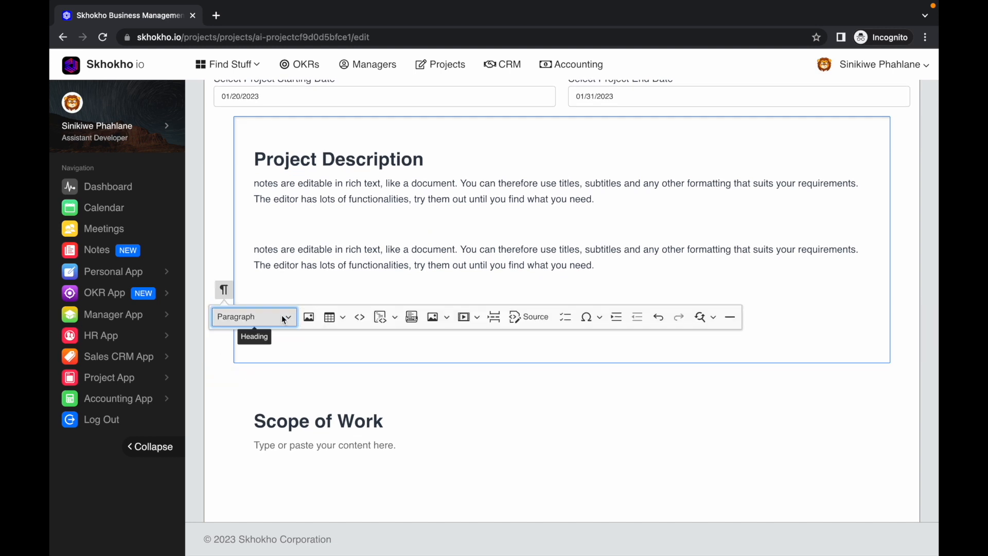
{"action": "left_click", "coordinate": [368, 348]}
{"action": "scroll", "coordinate": [370, 350], "scroll_direction": "up", "scroll_amount": 4}
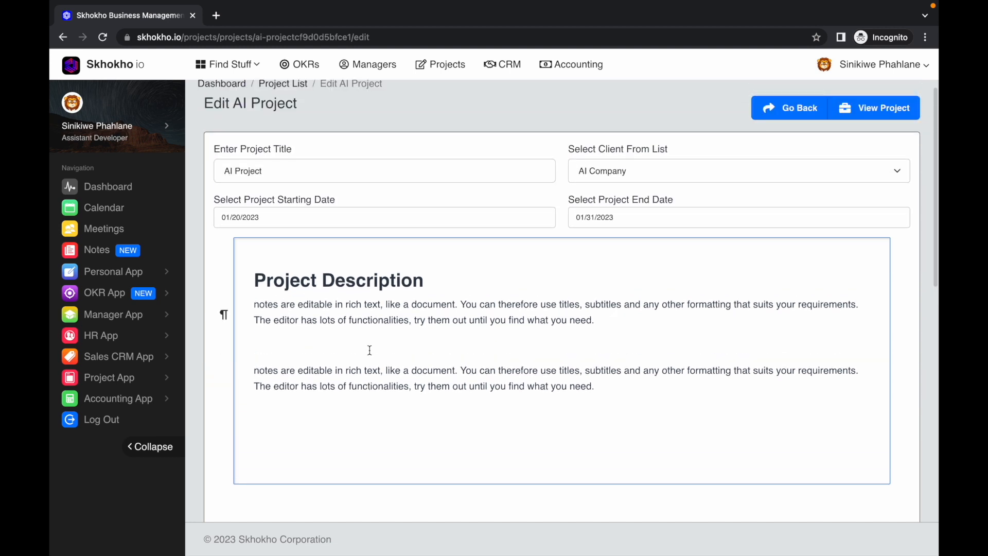
{"action": "scroll", "coordinate": [370, 350], "scroll_direction": "up", "scroll_amount": 1}
Paste the copied notes paragraph into both the Scope of Work and the Project Deliverables sections
{"action": "scroll", "coordinate": [328, 368], "scroll_direction": "down", "scroll_amount": 10}
{"action": "left_click", "coordinate": [315, 163]}
{"action": "type", "text": "notes are editable in rich text, like a document. You can therefore use titles, subtitles and any other formatting that suits your requirements. The editor has lots of functionalities, try them out until you find what you need."}
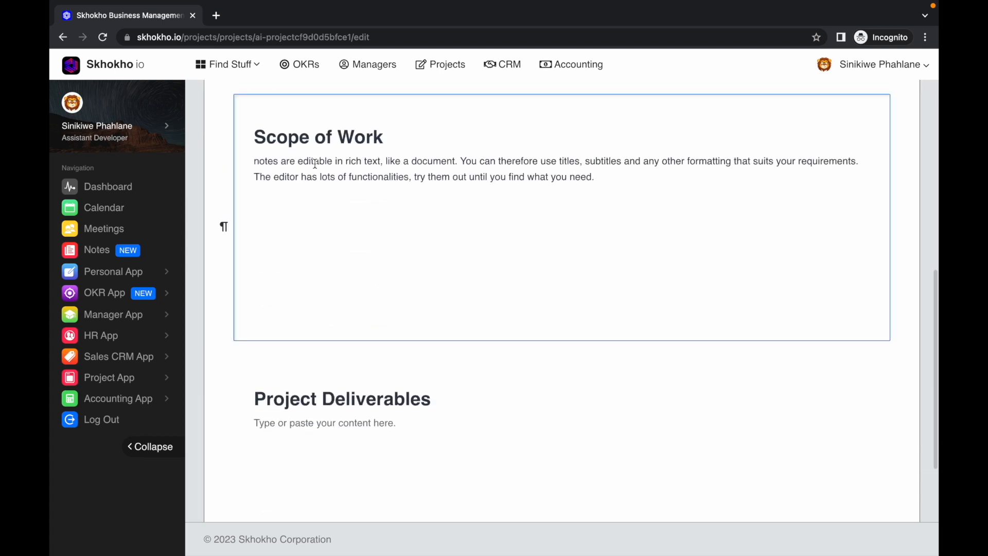
{"action": "left_click", "coordinate": [375, 420]}
{"action": "scroll", "coordinate": [378, 416], "scroll_direction": "down", "scroll_amount": 2}
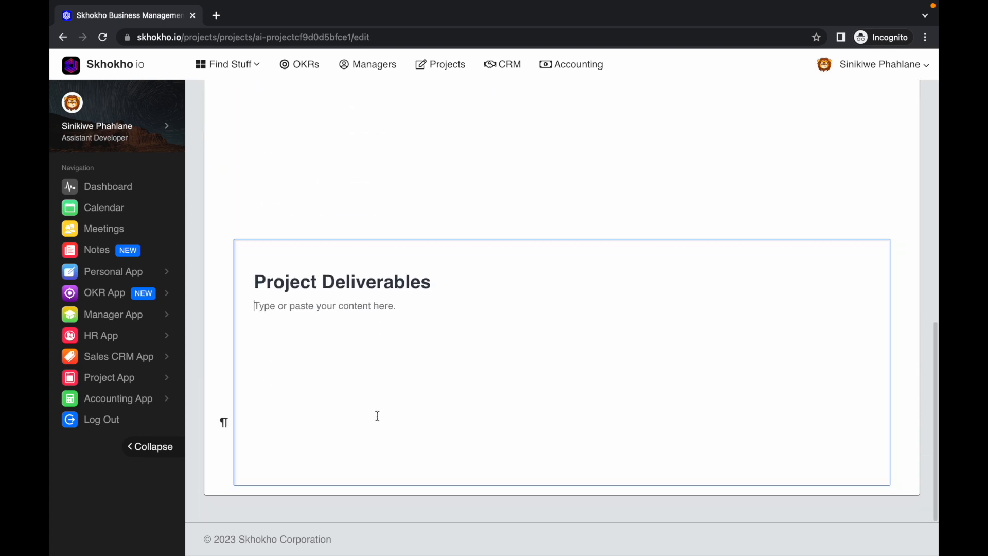
{"action": "type", "text": "notes are editable in rich text, like a document. You can therefore use titles, subtitles and any other formatting that suits your requirements. The editor has lots of functionalities, try them out until you find what you need."}
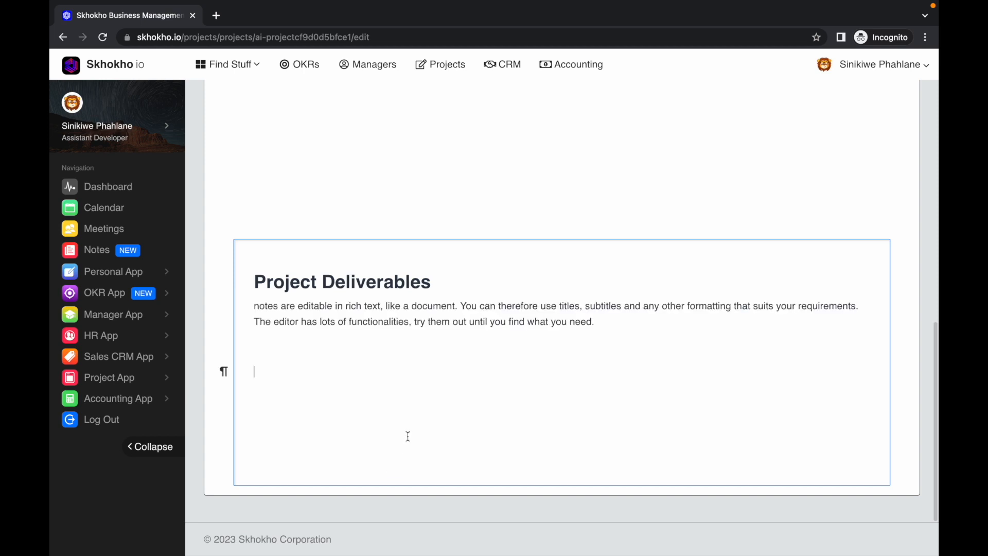
Review the filled-in project form, go back to the project list and open the details view of AI Project
{"action": "scroll", "coordinate": [407, 437], "scroll_direction": "up", "scroll_amount": 10}
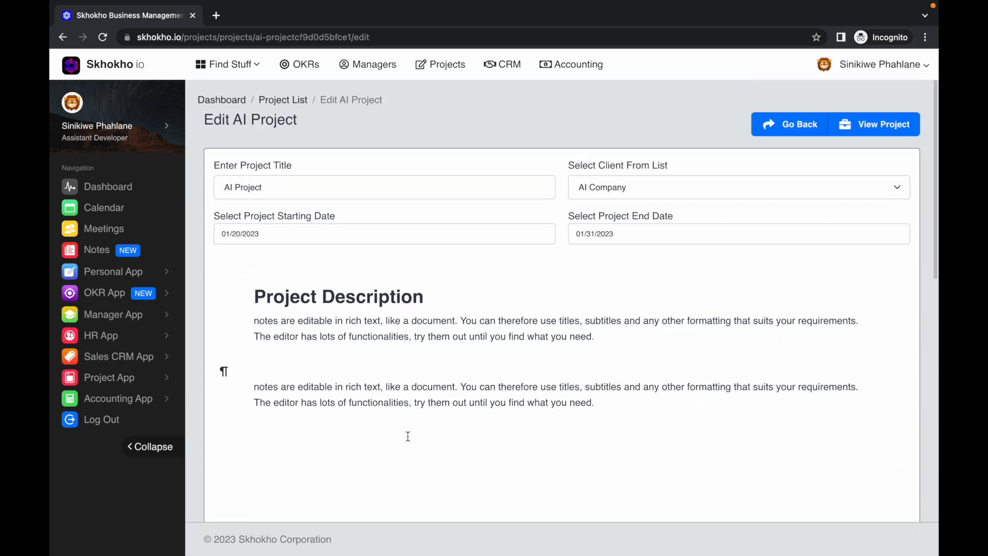
{"action": "scroll", "coordinate": [407, 437], "scroll_direction": "down", "scroll_amount": 4}
{"action": "scroll", "coordinate": [408, 437], "scroll_direction": "up", "scroll_amount": 4}
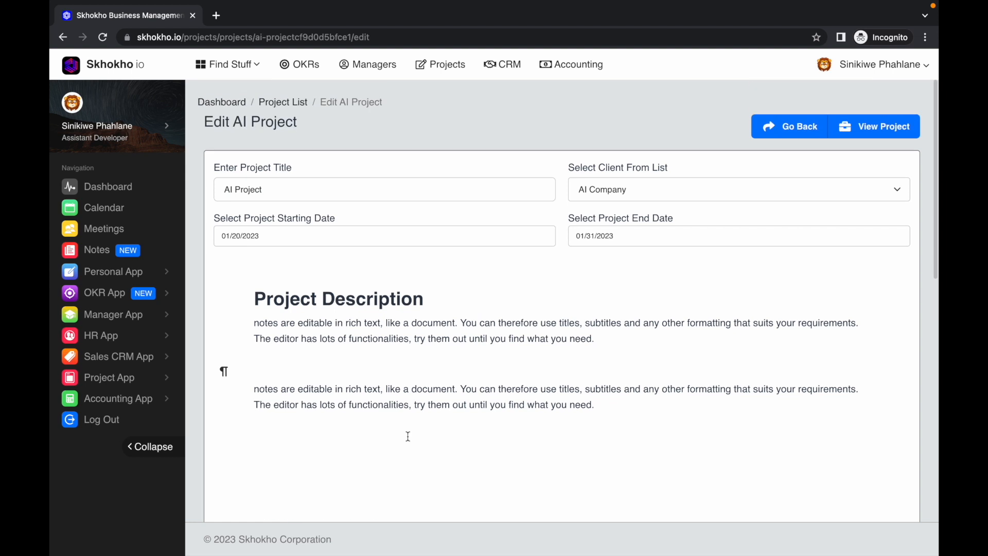
{"action": "scroll", "coordinate": [408, 437], "scroll_direction": "down", "scroll_amount": 1}
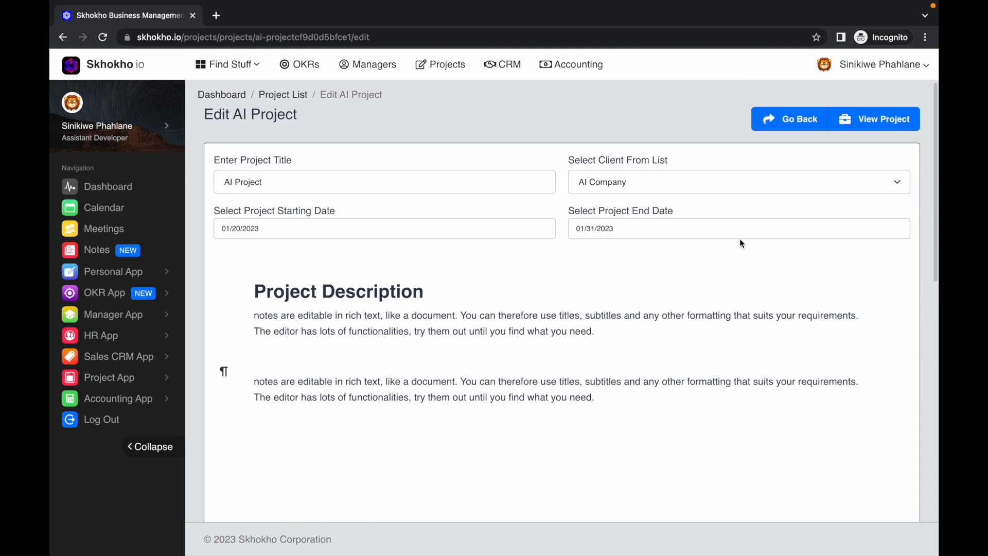
{"action": "left_click", "coordinate": [788, 124]}
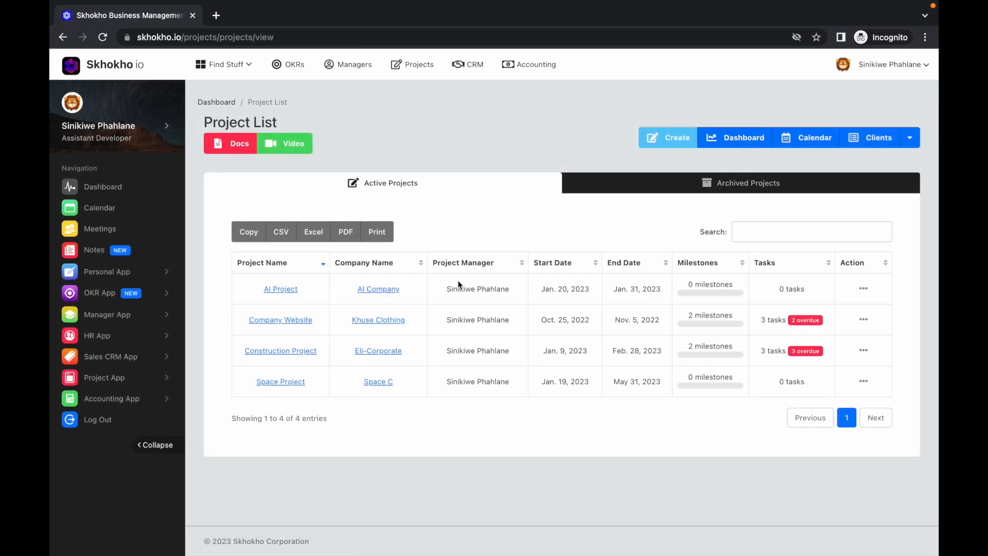
{"action": "left_click", "coordinate": [863, 290]}
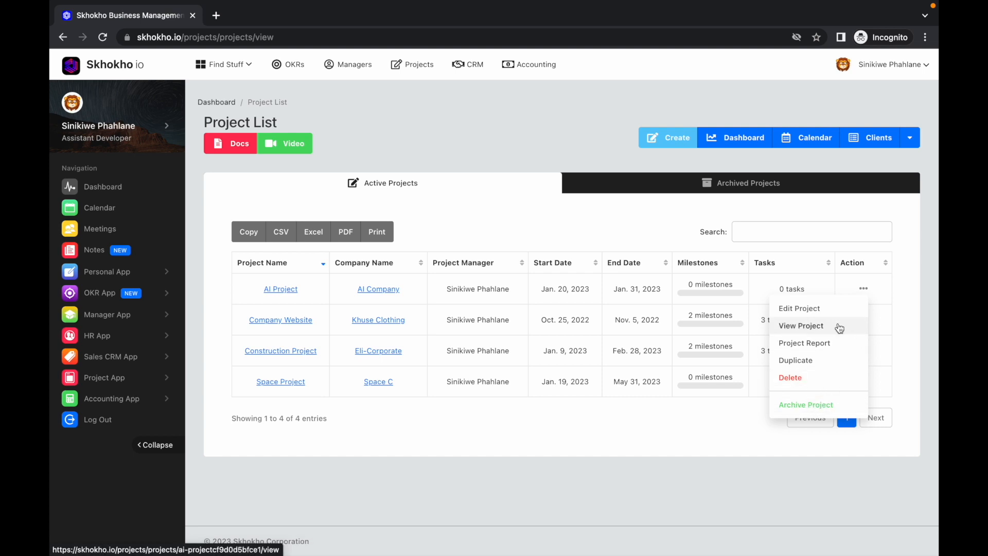
{"action": "left_click", "coordinate": [805, 327]}
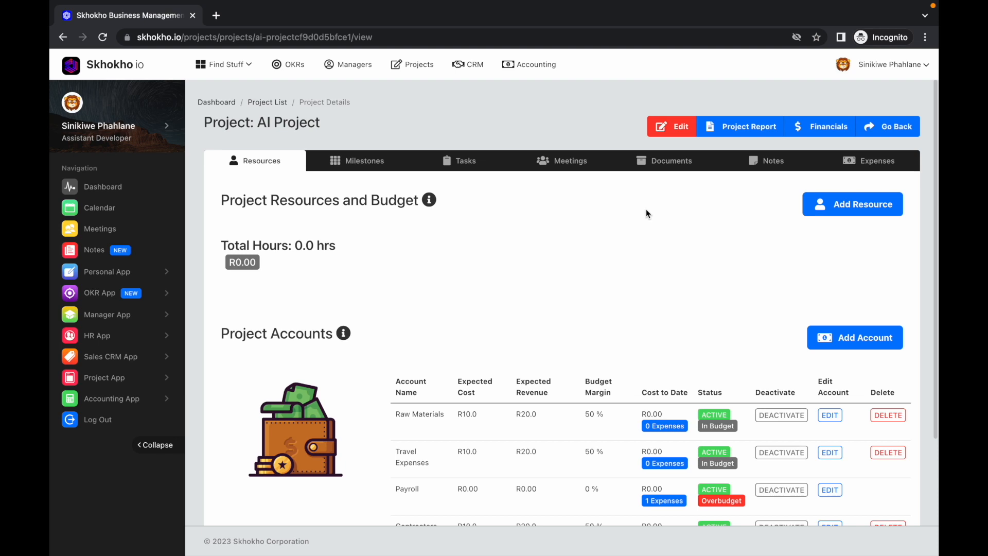
Add the second listed team member as a project resource with hourly rates of 200 normal, 100 overtime, 150 weekend and 250 holiday
{"action": "left_click", "coordinate": [836, 208]}
{"action": "left_click", "coordinate": [541, 137]}
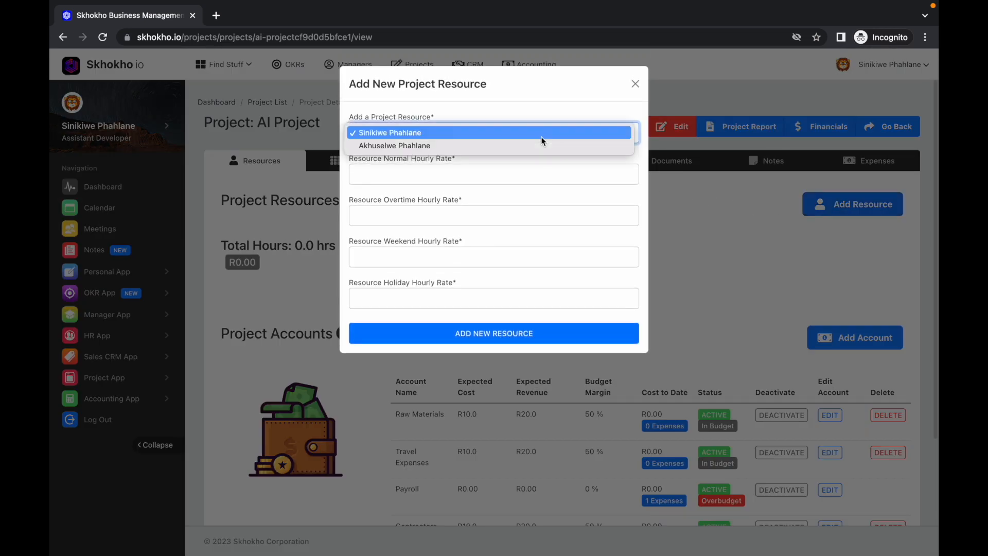
{"action": "left_click", "coordinate": [512, 146]}
{"action": "left_click", "coordinate": [485, 174]}
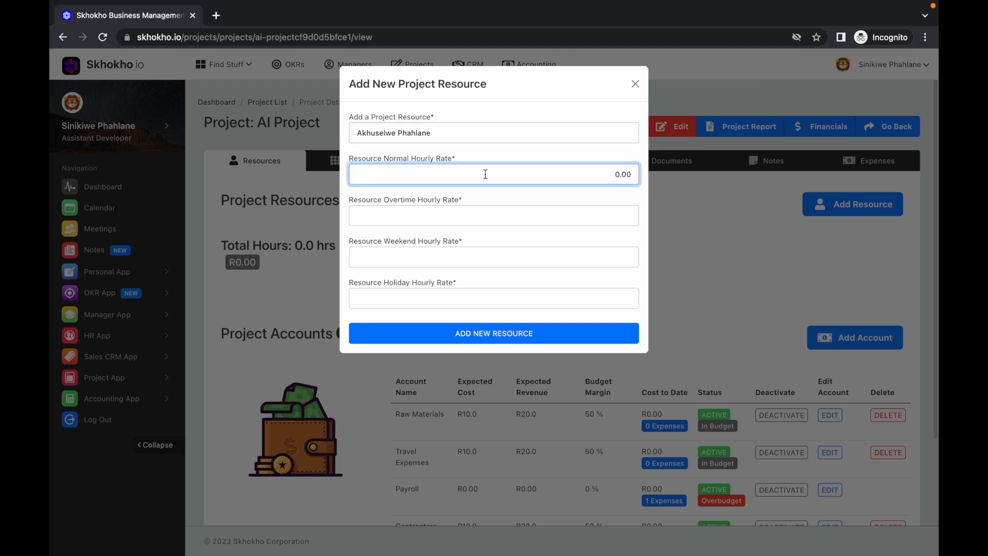
{"action": "left_click", "coordinate": [484, 215]}
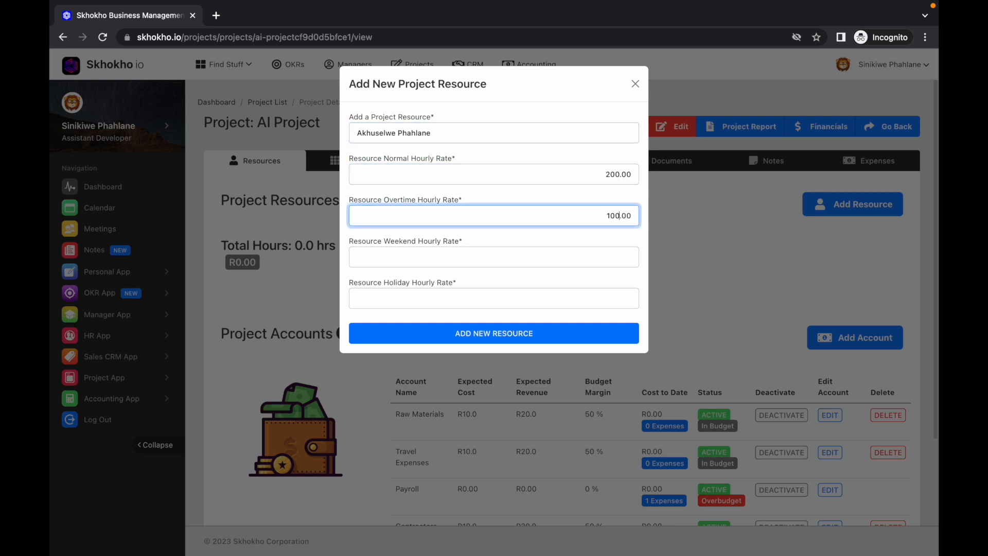
{"action": "left_click", "coordinate": [477, 256]}
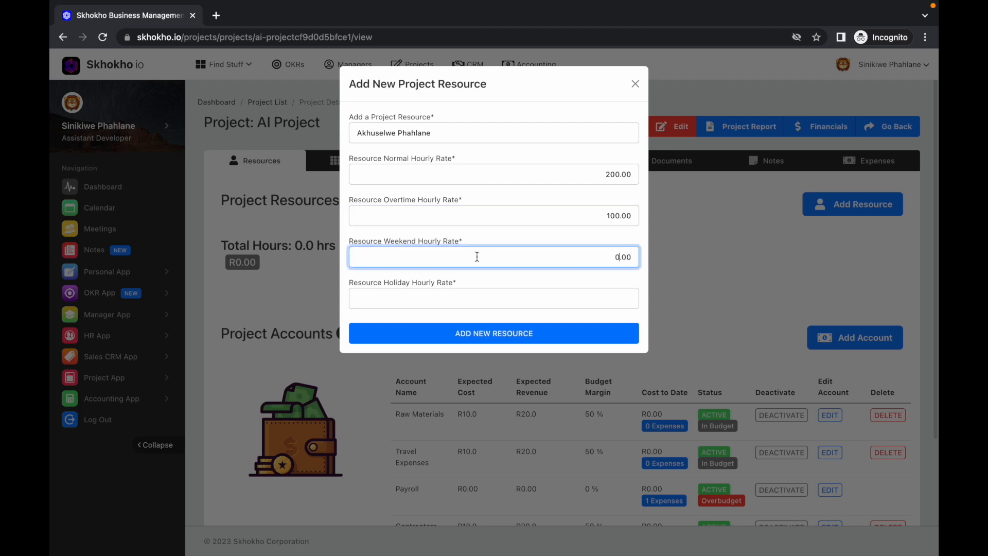
{"action": "type", "text": "150"}
{"action": "left_click", "coordinate": [470, 307]}
{"action": "type", "text": "250"}
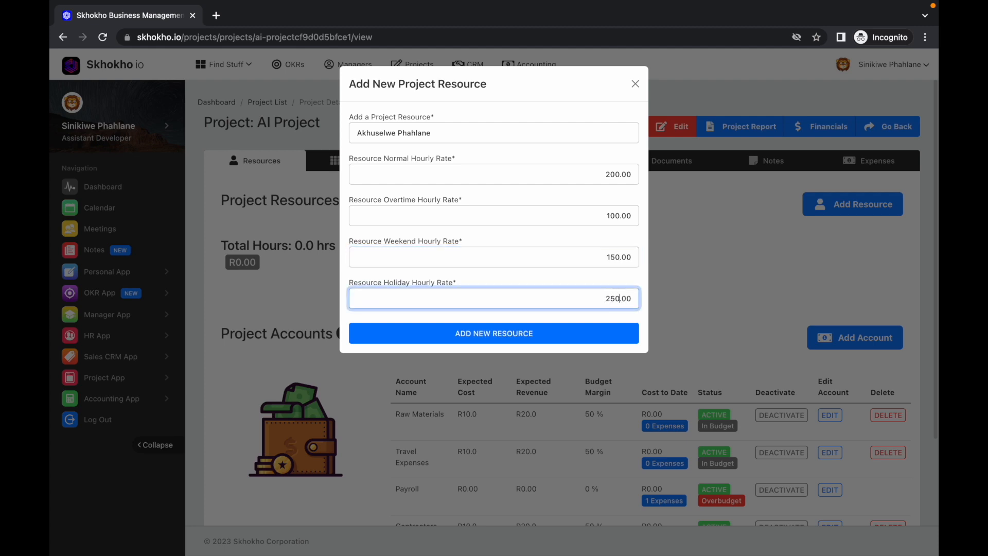
{"action": "left_click", "coordinate": [494, 335]}
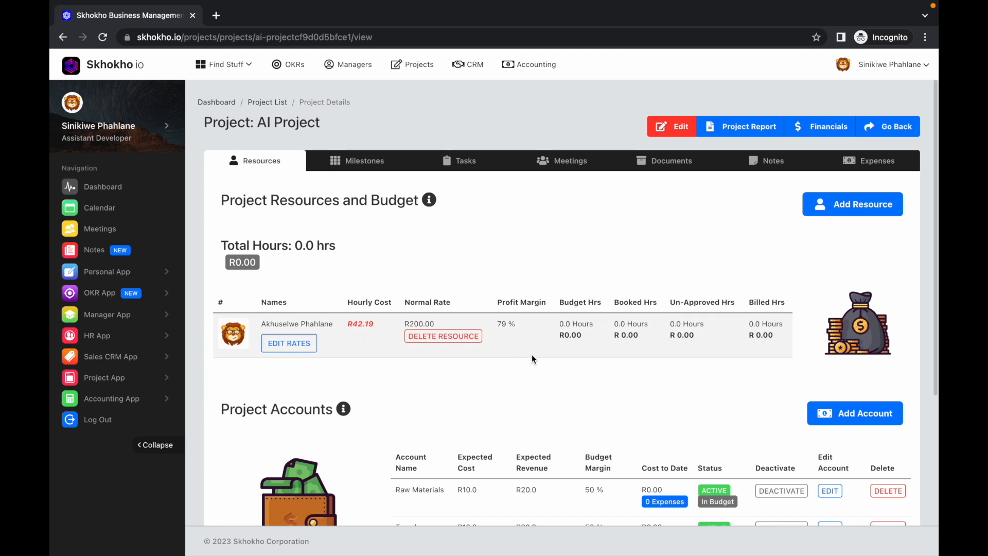
Review the budget, booked, un-approved and billed hours columns of the project resources table
{"action": "left_click_drag", "start_coordinate": [560, 303], "coordinate": [740, 302]}
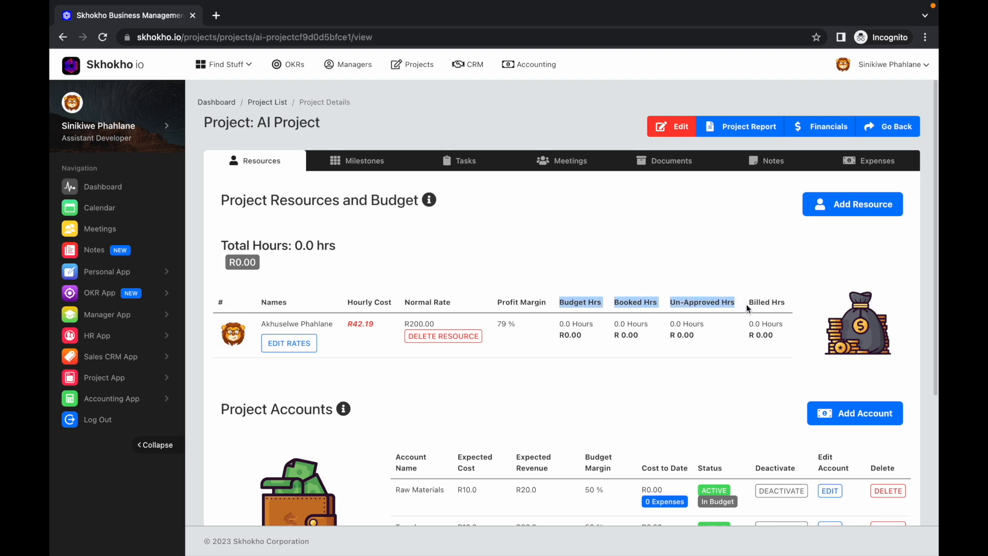
{"action": "left_click", "coordinate": [774, 301]}
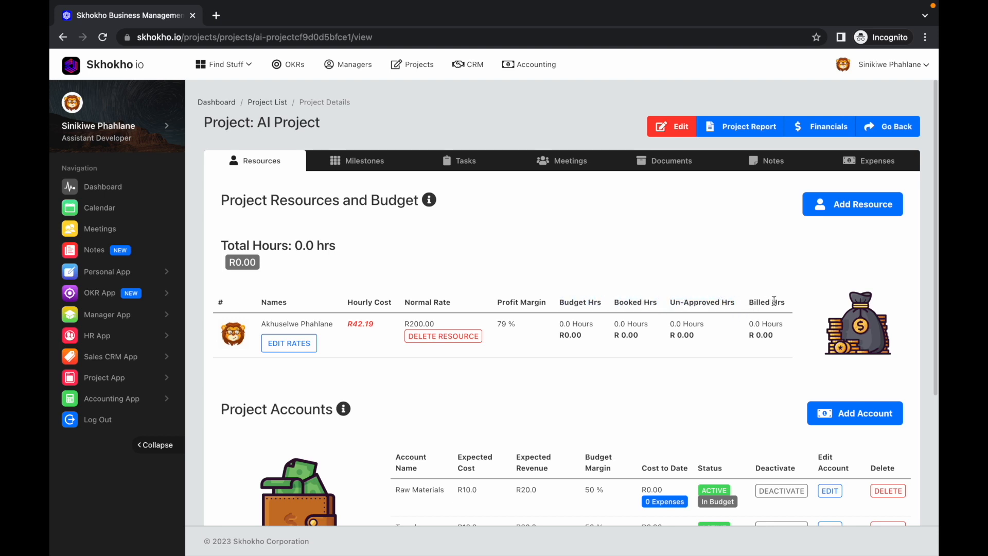
Start a new project milestone titled Brainstorming with the due date 2023/01/24
{"action": "left_click", "coordinate": [363, 159]}
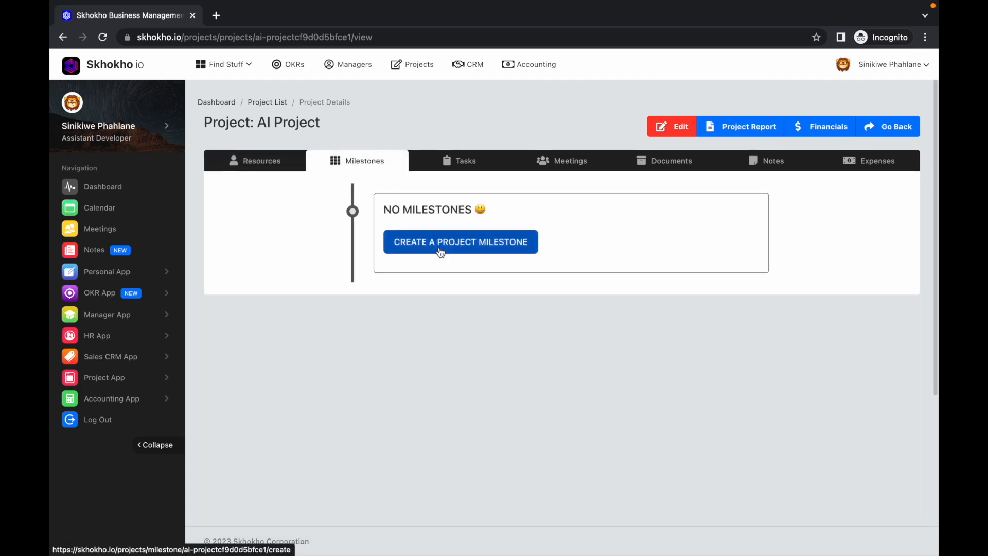
{"action": "left_click", "coordinate": [471, 244]}
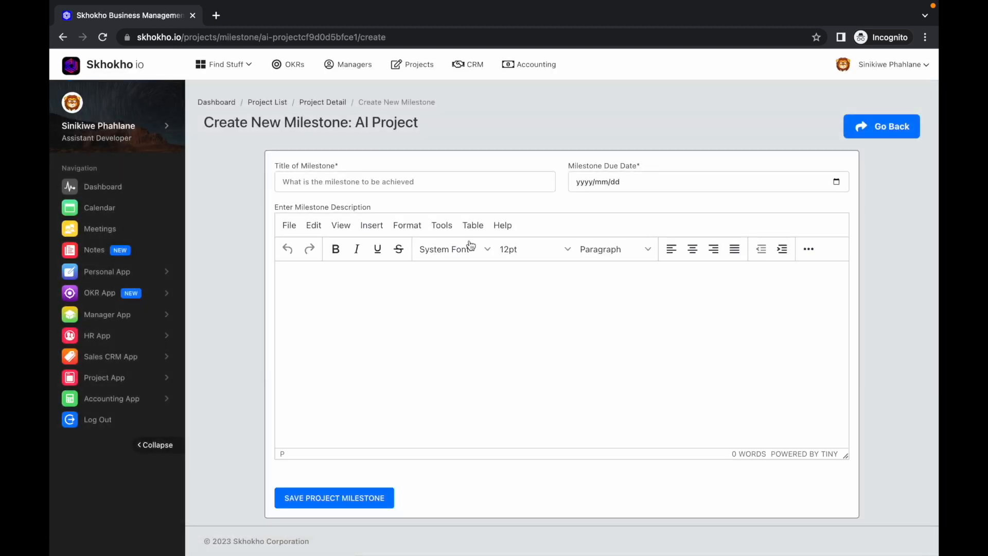
{"action": "left_click", "coordinate": [431, 183]}
{"action": "type", "text": "Brainstorming"}
{"action": "left_click", "coordinate": [611, 182]}
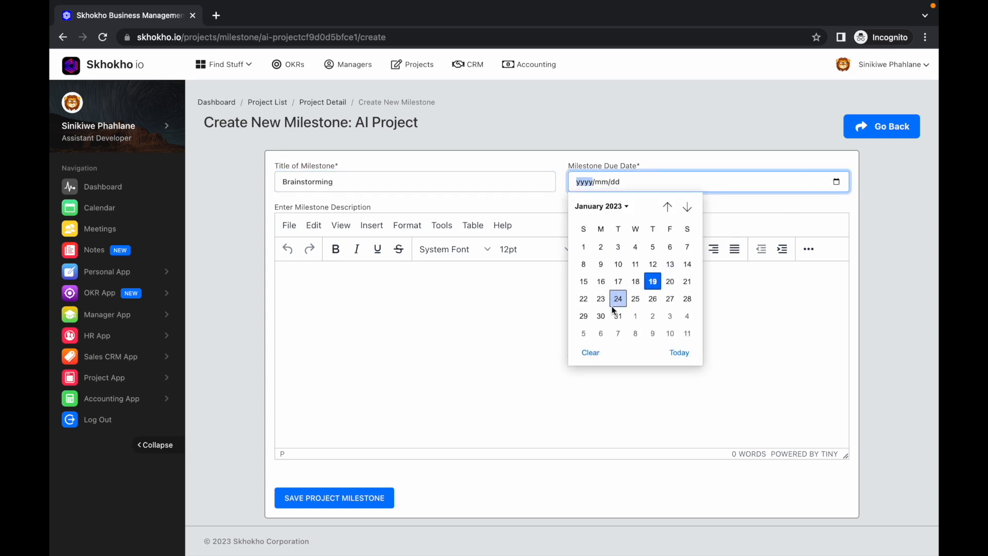
{"action": "left_click", "coordinate": [613, 306]}
Paste the copied notes paragraph as the milestone description, delete the stray empty table beneath it, and save the milestone
{"action": "left_click", "coordinate": [400, 284]}
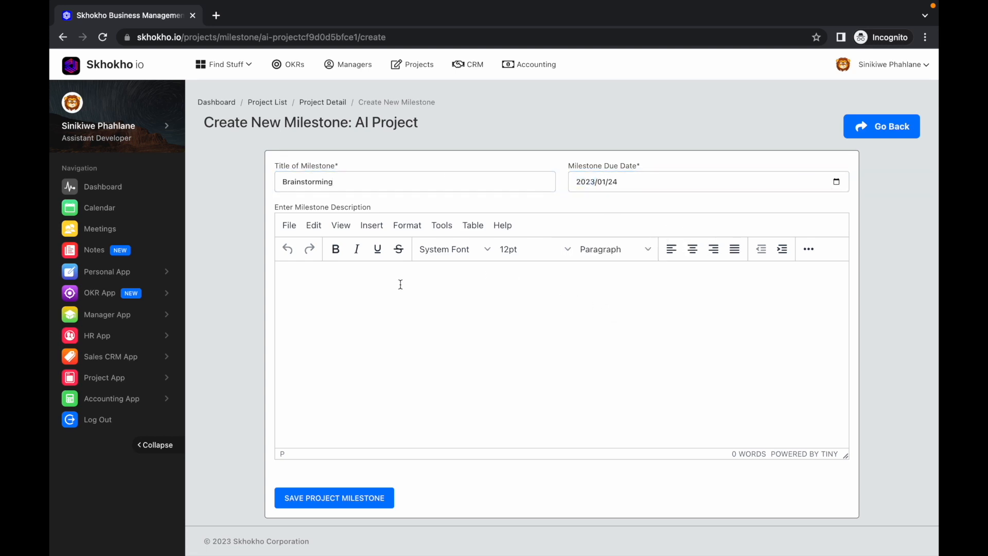
{"action": "type", "text": "notes are editable in rich text, like a document. You can therefore use titles, subtitles and any other formatting that suits your requirements. The editor has lots of functionalities, try them out until you find what you need."}
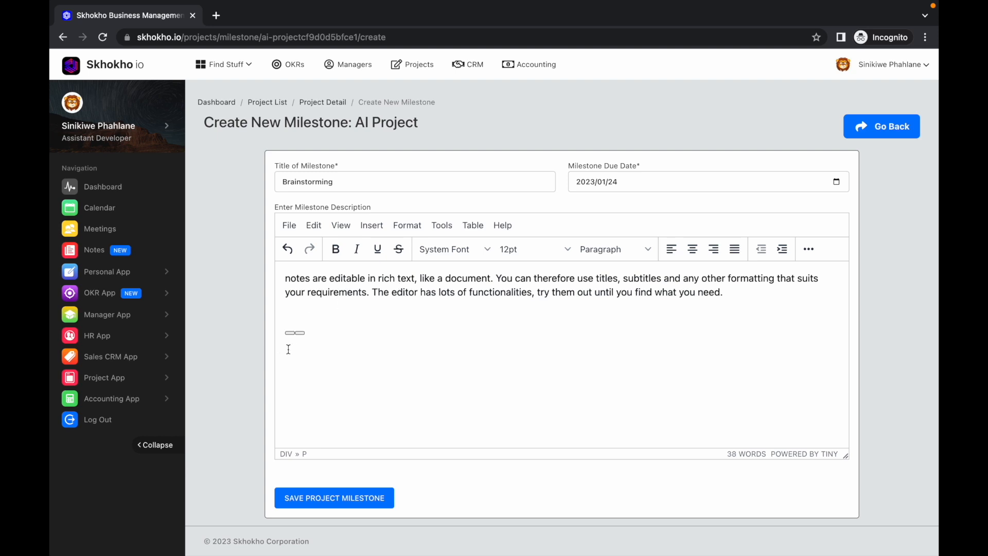
{"action": "left_click", "coordinate": [283, 327]}
{"action": "left_click", "coordinate": [307, 333]}
{"action": "key", "text": "BackSpace"}
{"action": "left_click_drag", "start_coordinate": [284, 278], "coordinate": [320, 274]}
{"action": "left_click", "coordinate": [320, 277]}
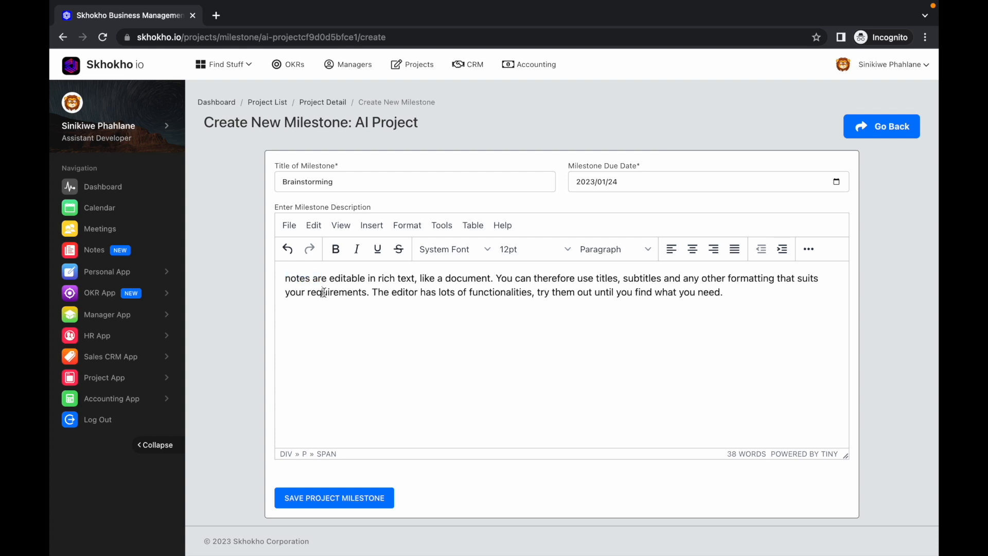
{"action": "left_click", "coordinate": [342, 499]}
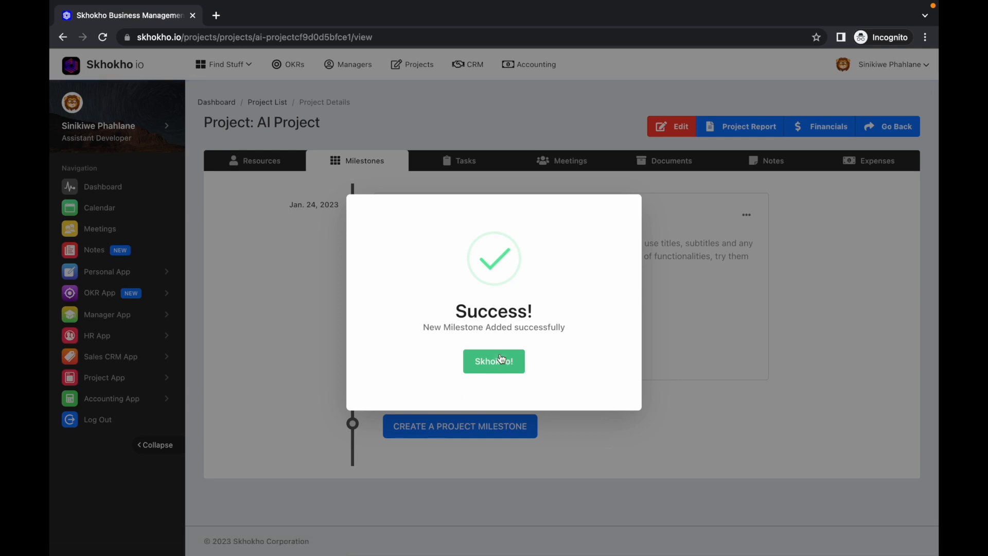
{"action": "left_click", "coordinate": [501, 359]}
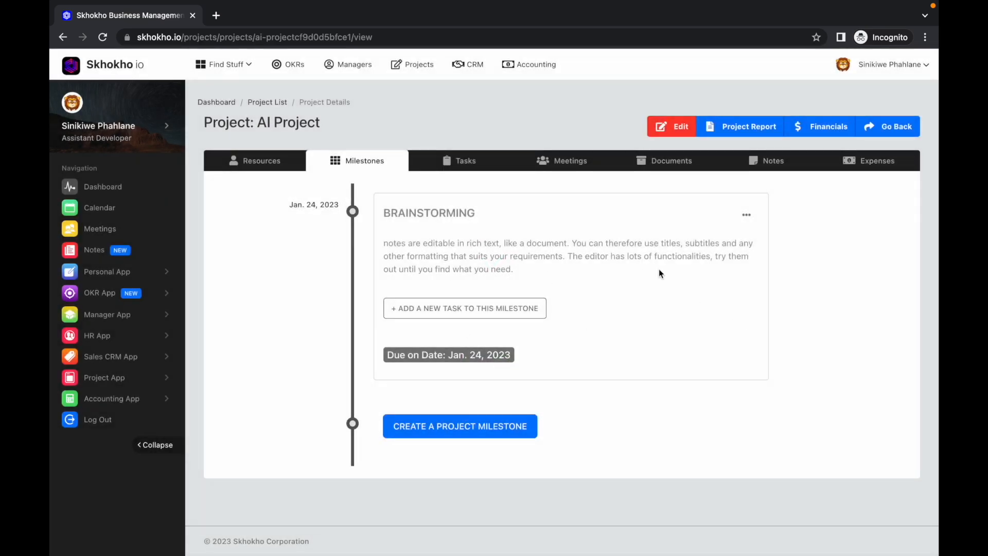
Check which actions are available for the Brainstorming milestone
{"action": "left_click", "coordinate": [747, 216]}
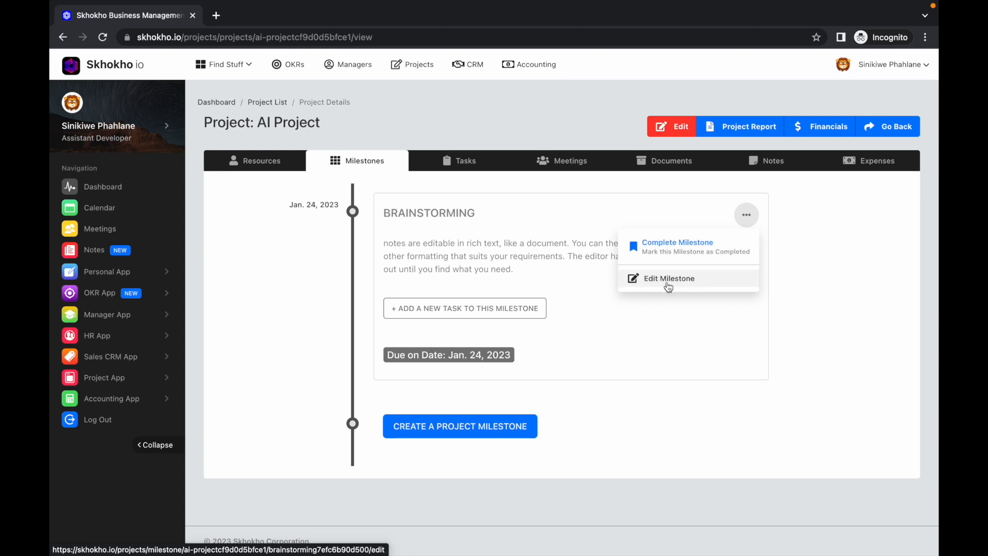
{"action": "left_click", "coordinate": [647, 307]}
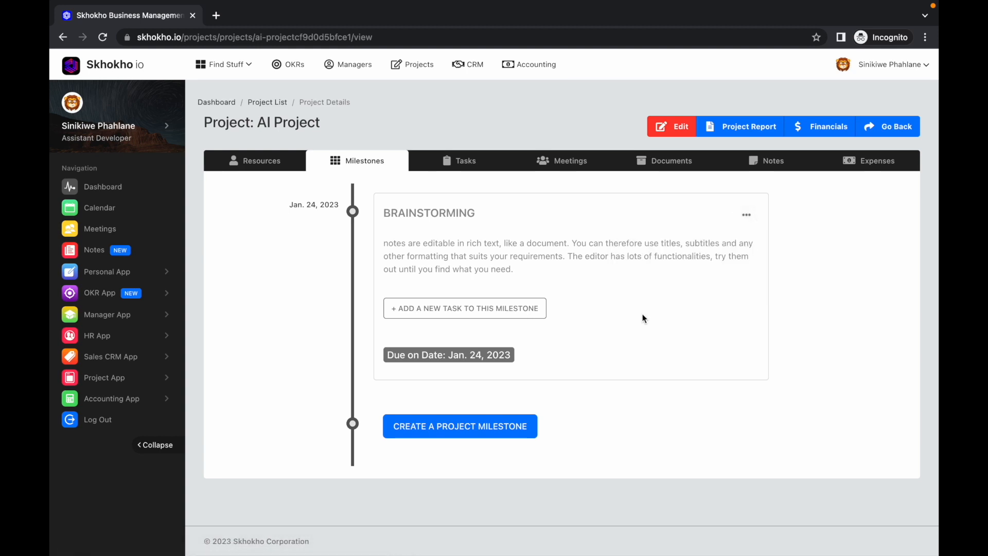
Add Task 1 to the Brainstorming milestone with a responsible person, 20 budget hours, a January 31, 2023 due date and the notes paragraph as description
{"action": "left_click", "coordinate": [523, 315]}
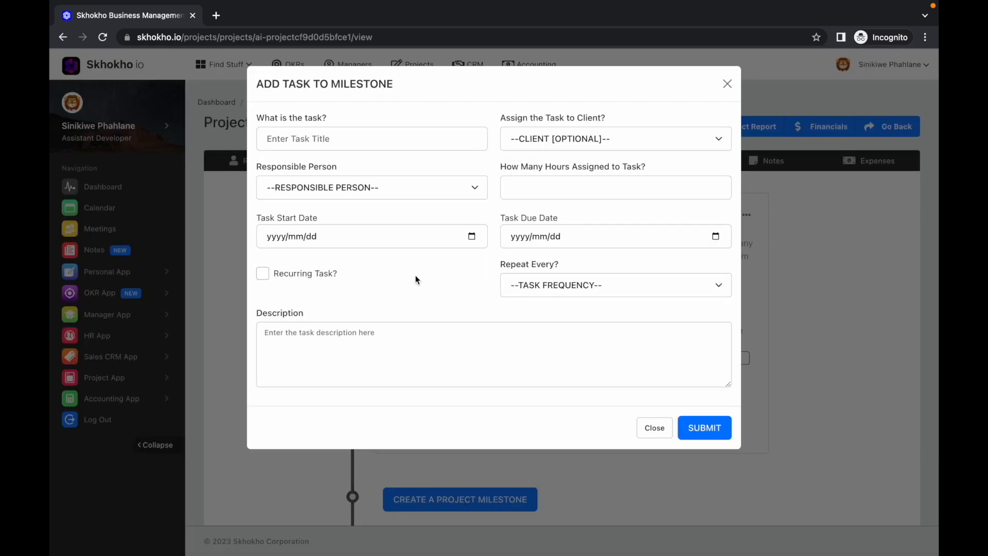
{"action": "left_click", "coordinate": [319, 139]}
{"action": "type", "text": "Task 1"}
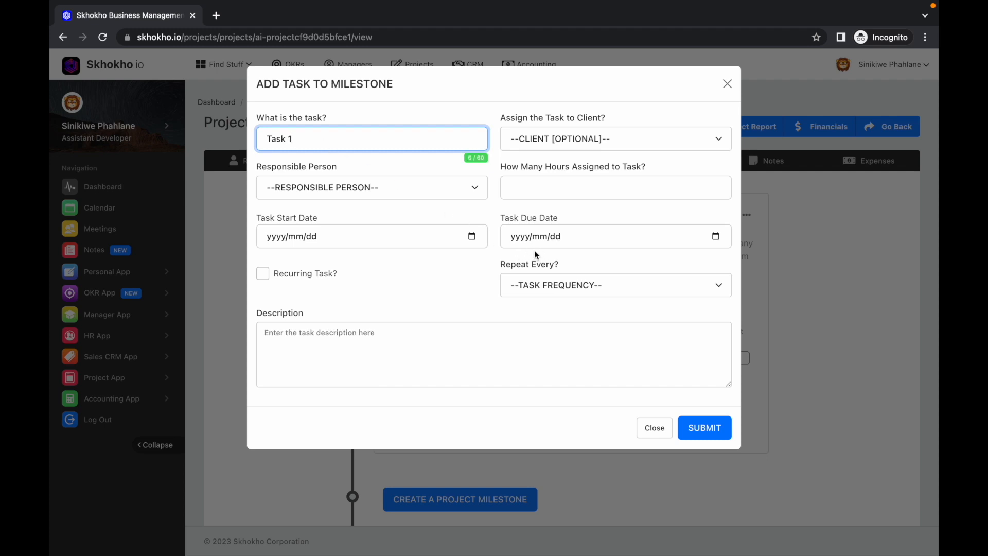
{"action": "left_click", "coordinate": [668, 312]}
{"action": "left_click", "coordinate": [704, 433]}
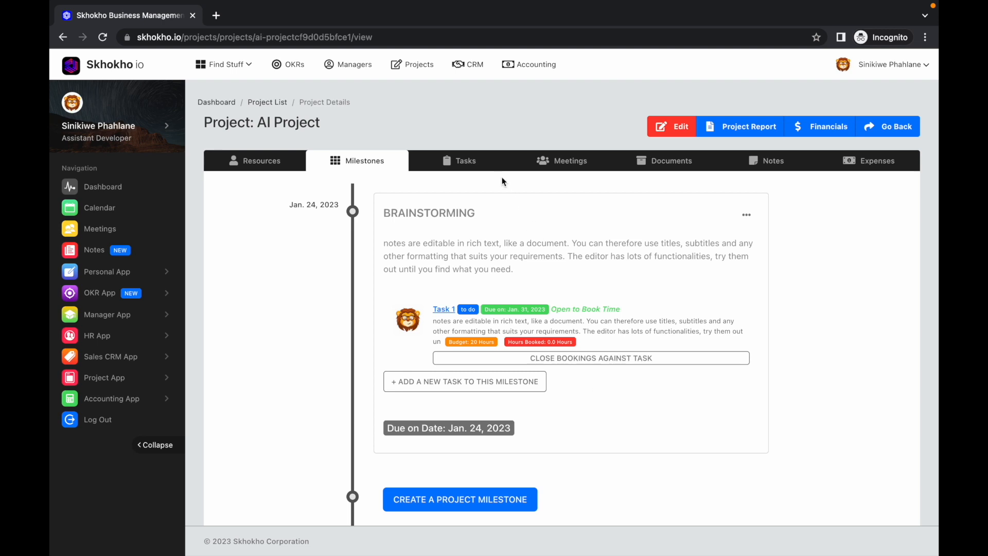
Start a project task titled New task, link it to the Brainstorming milestone and assign the project resource as responsible person
{"action": "left_click", "coordinate": [461, 164]}
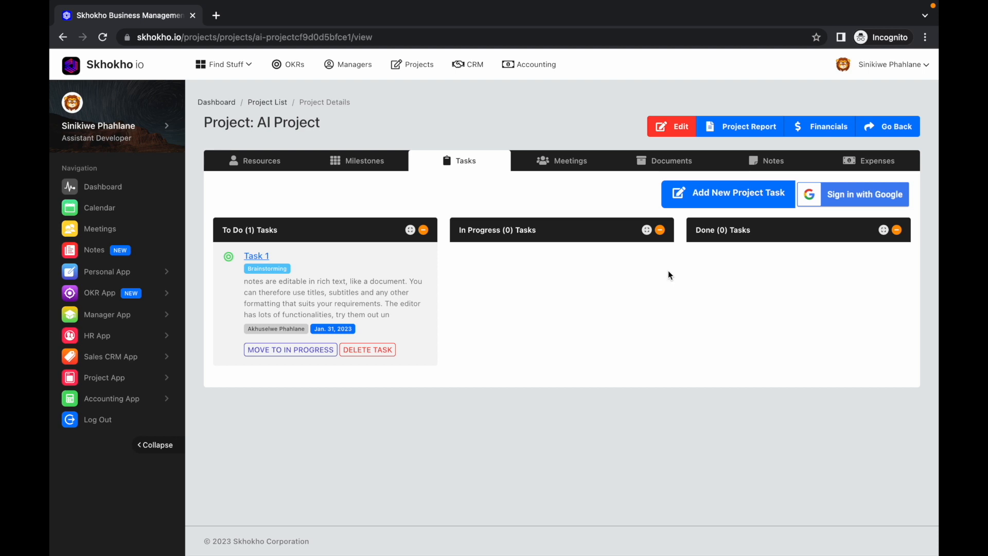
{"action": "left_click", "coordinate": [685, 197]}
{"action": "left_click", "coordinate": [371, 130]}
{"action": "type", "text": "New task"}
{"action": "left_click", "coordinate": [378, 172]}
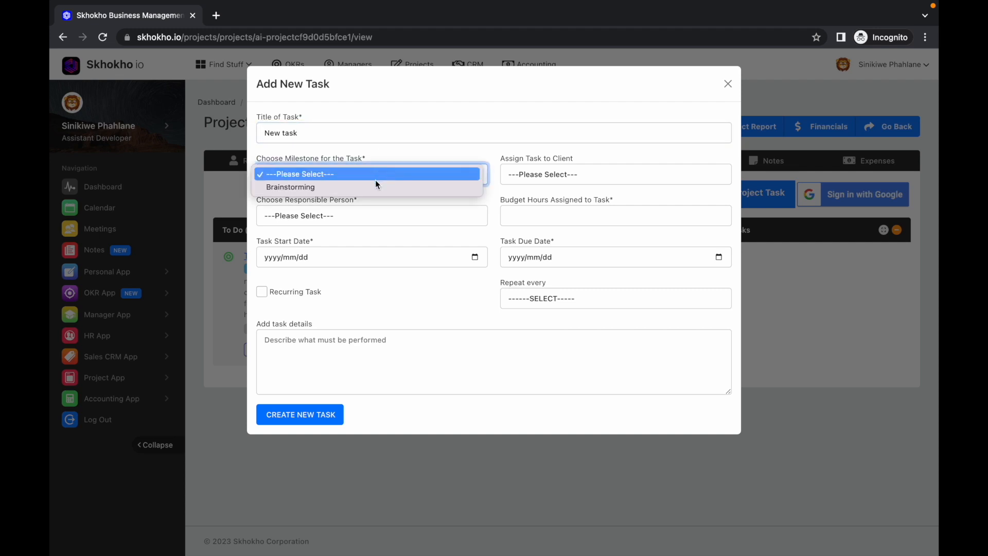
{"action": "left_click", "coordinate": [370, 188]}
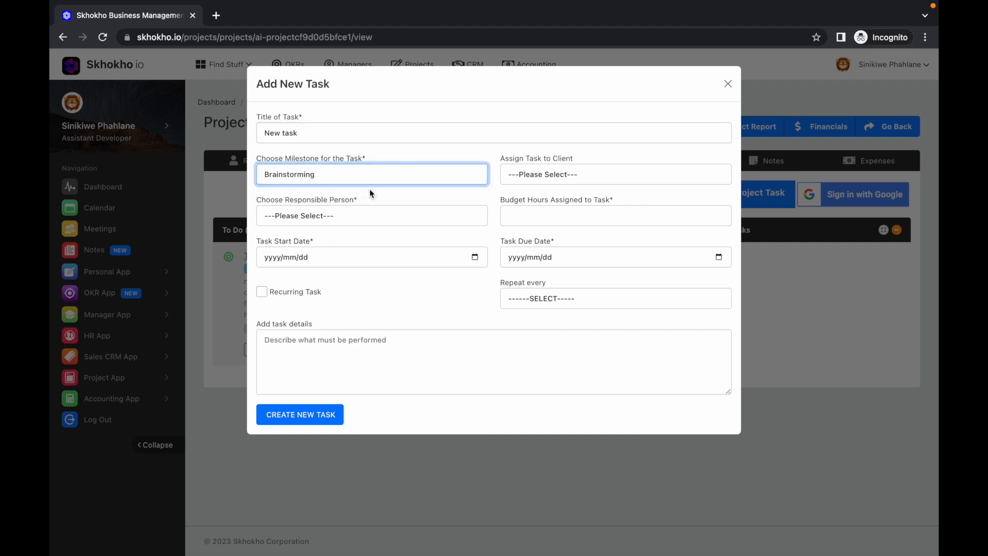
{"action": "left_click", "coordinate": [378, 218]}
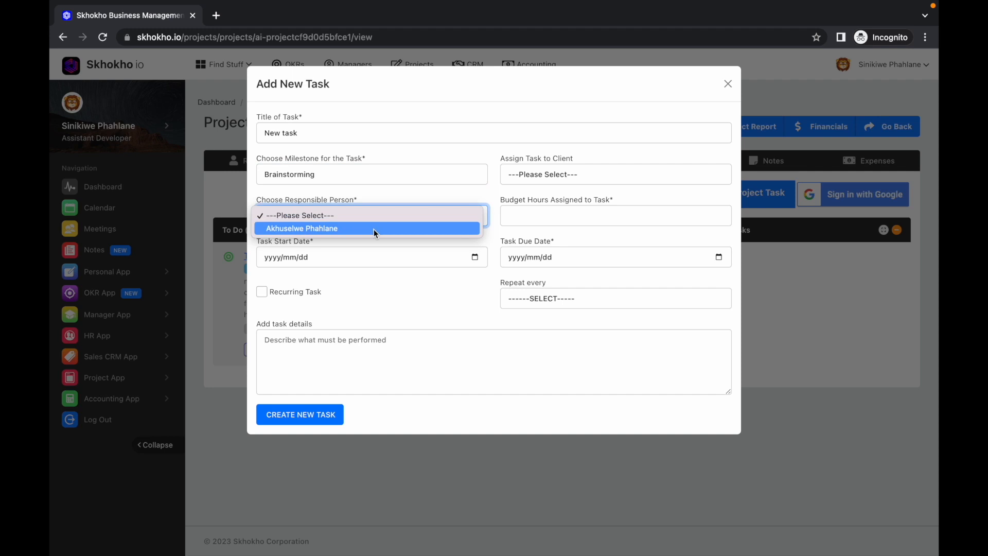
{"action": "left_click", "coordinate": [366, 229]}
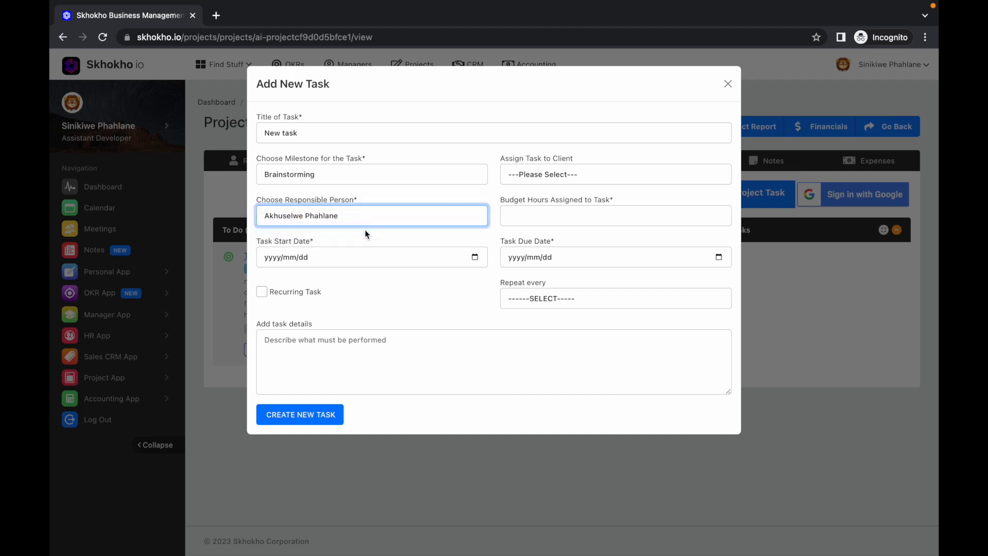
Give the new task 24 budget hours, the start date 2023/01/24 and the due date 2023/01/25
{"action": "left_click", "coordinate": [475, 257]}
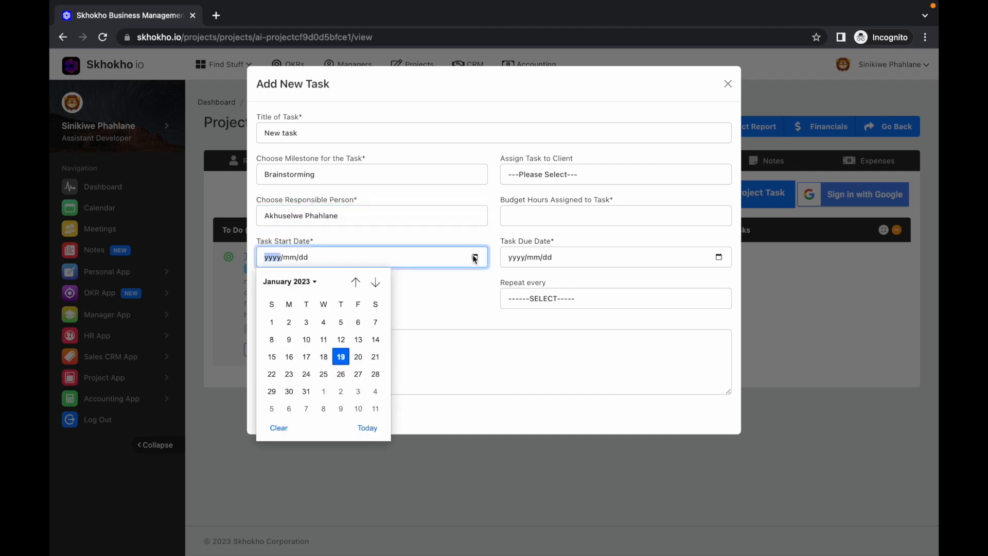
{"action": "left_click", "coordinate": [516, 223]}
{"action": "type", "text": "24"}
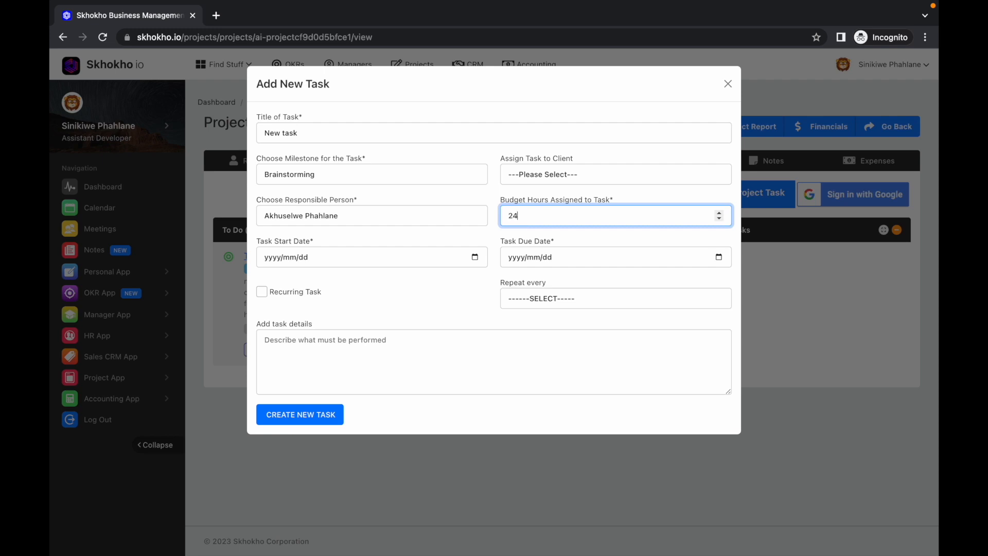
{"action": "left_click", "coordinate": [463, 241]}
{"action": "left_click", "coordinate": [475, 257]}
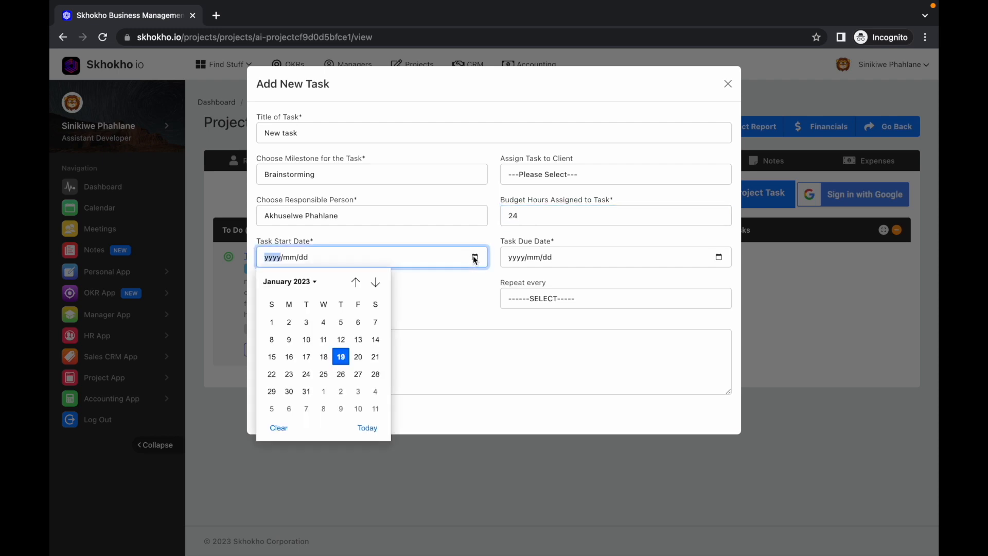
{"action": "left_click", "coordinate": [306, 374]}
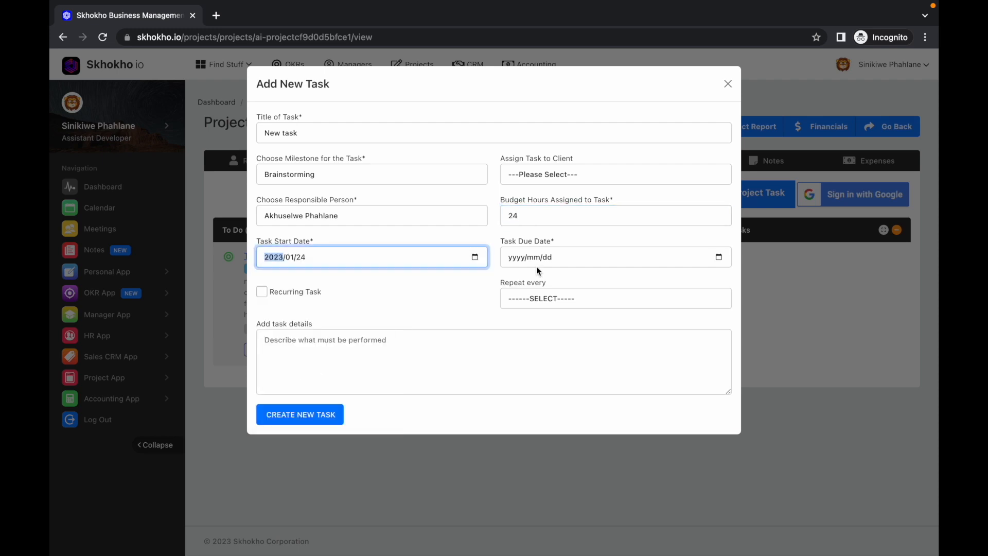
{"action": "left_click", "coordinate": [719, 256]}
{"action": "left_click", "coordinate": [566, 373]}
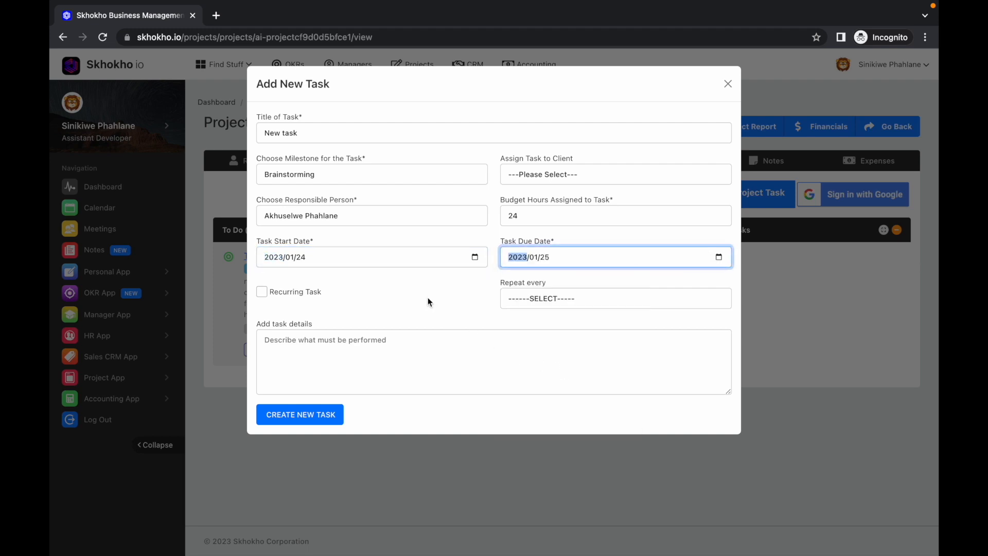
Leave the repeat frequency unselected, paste the Lorem ipsum text as the task details, and create the task
{"action": "left_click", "coordinate": [502, 301]}
{"action": "left_click", "coordinate": [527, 296]}
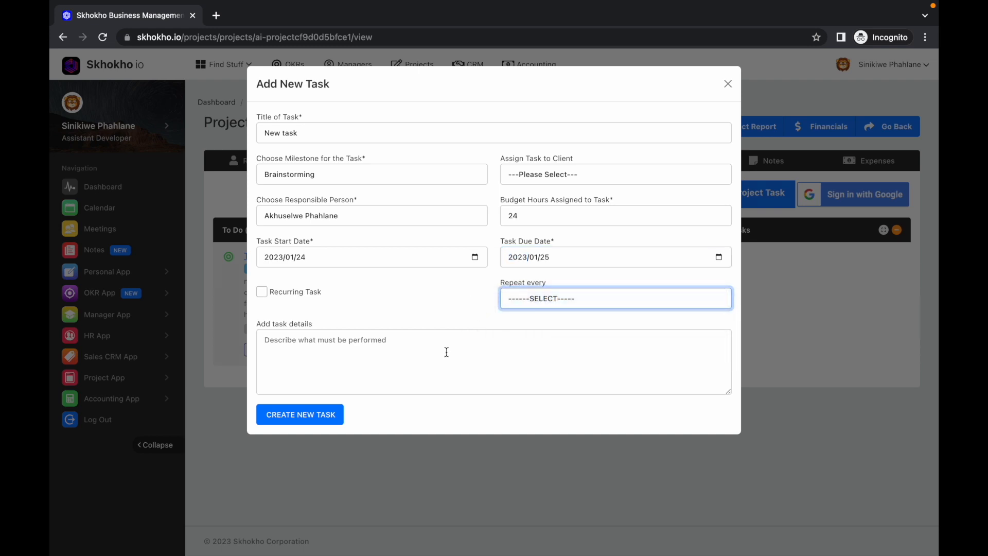
{"action": "left_click", "coordinate": [447, 352]}
{"action": "type", "text": "Lorem ipsum dolor sit amet, consectetur adipiscing elit. Nulla est purus, ultrices in porttitor in, accumsan non quam. Nam consectetur porttitor rhoncus. Curabitur eu est et leo feugiat auctor vel qui"}
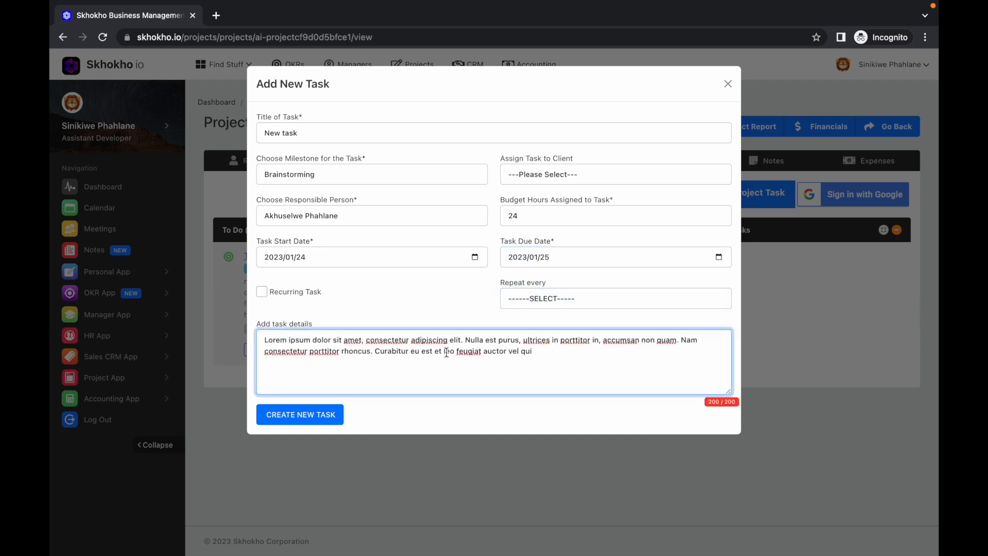
{"action": "left_click", "coordinate": [334, 415]}
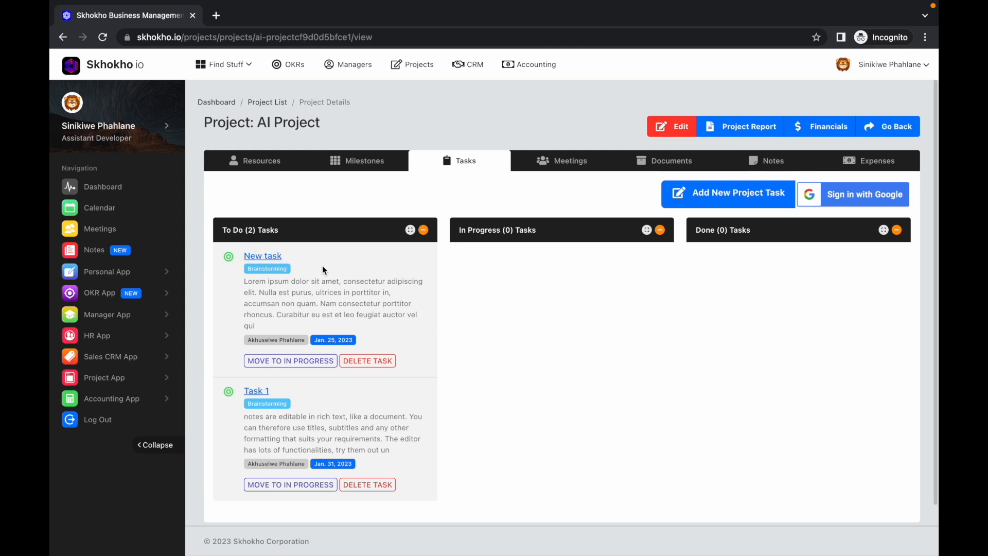
Move New task from To Do to In Progress
{"action": "left_click", "coordinate": [320, 369]}
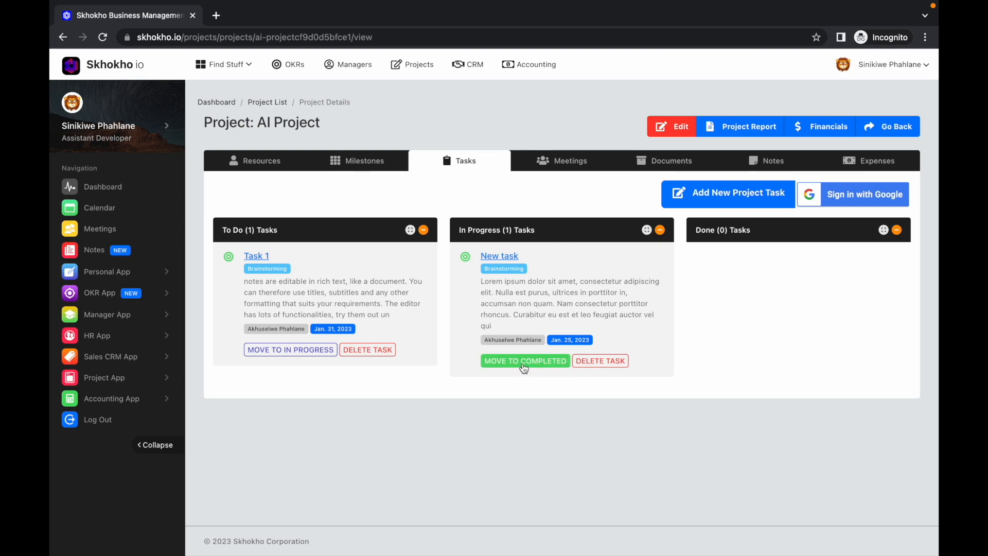
Move New task from In Progress to Done
{"action": "left_click", "coordinate": [522, 367]}
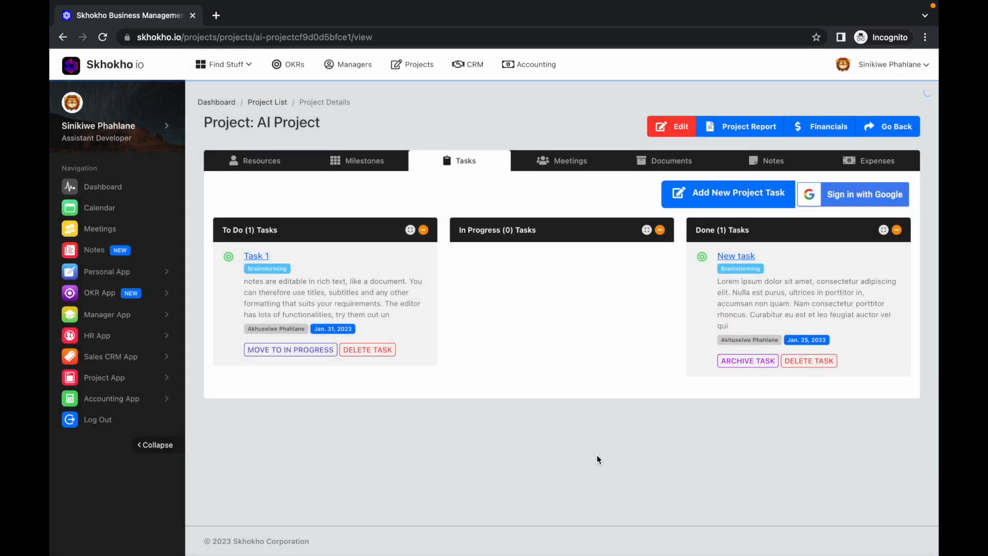
Start a project meeting titled Meeting 1, include the meeting link in the description, and paste the Lorem ipsum text as its description
{"action": "left_click", "coordinate": [560, 170]}
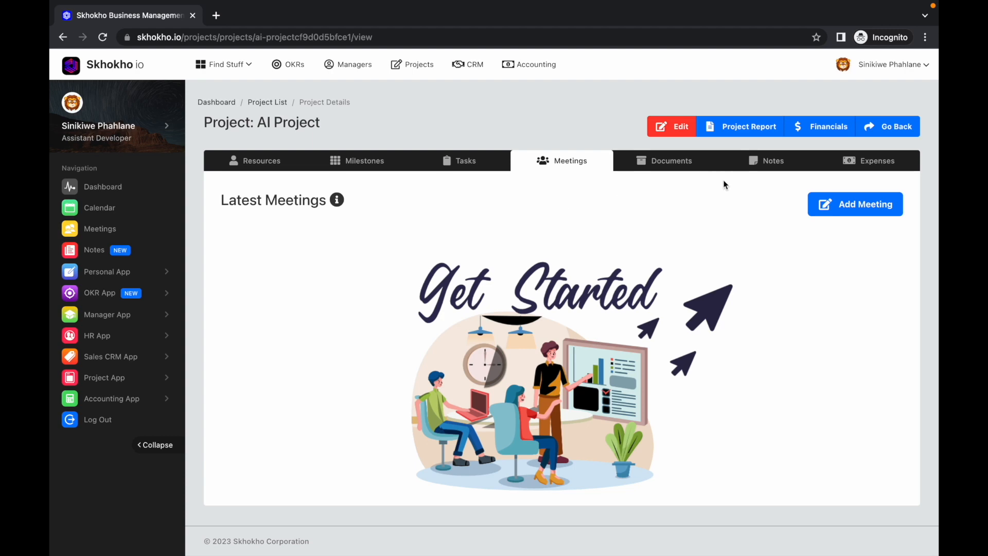
{"action": "left_click", "coordinate": [822, 211]}
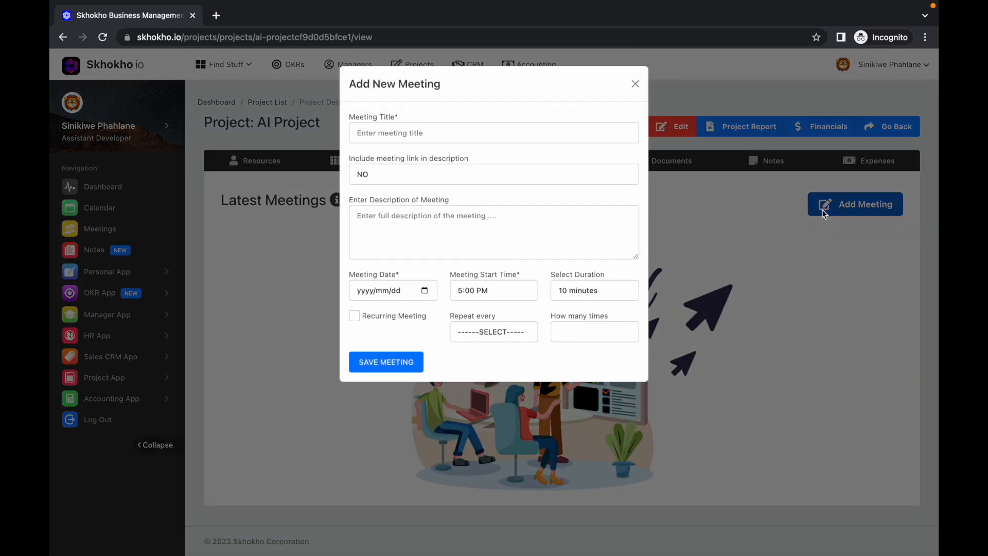
{"action": "left_click", "coordinate": [557, 134]}
{"action": "type", "text": "Meeting 1"}
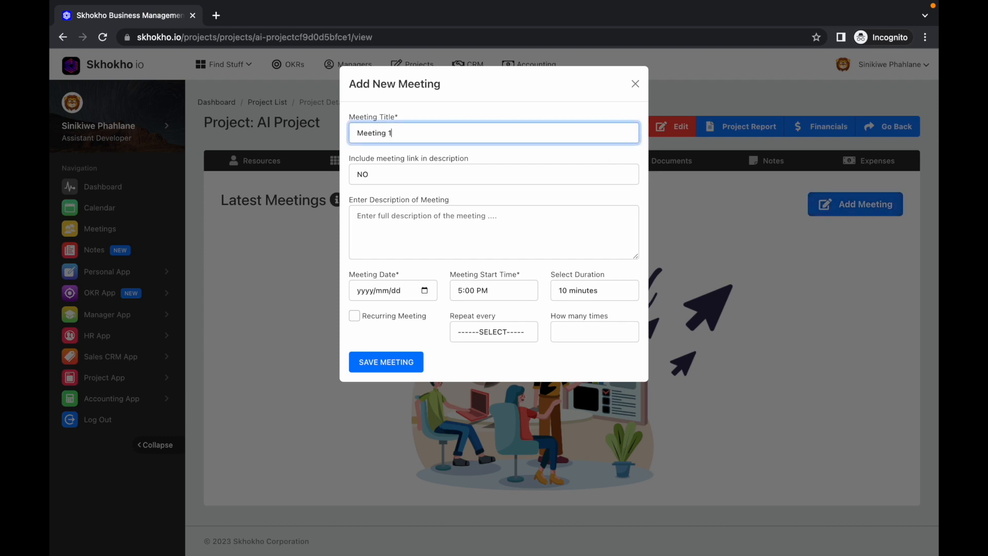
{"action": "left_click", "coordinate": [547, 171]}
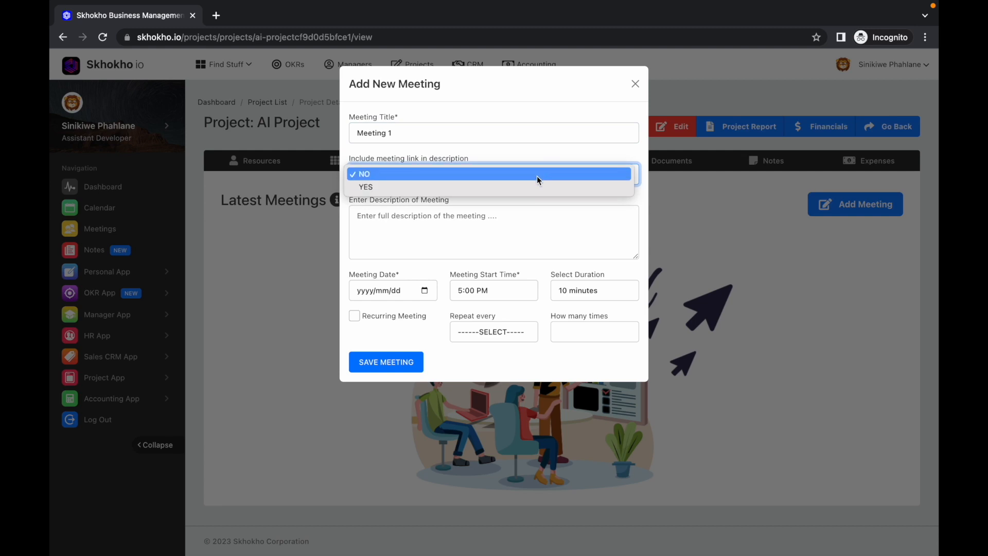
{"action": "left_click", "coordinate": [535, 186]}
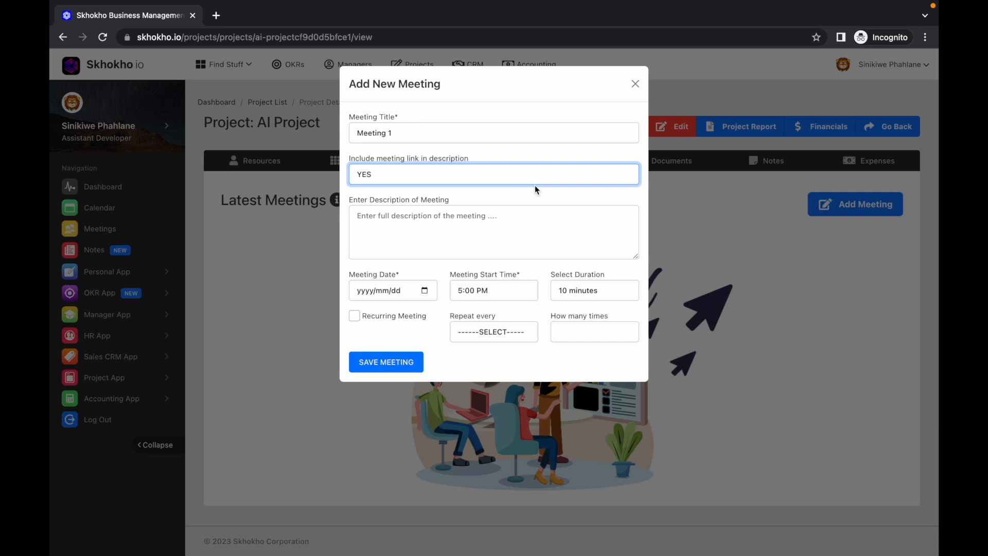
{"action": "left_click", "coordinate": [508, 223]}
{"action": "type", "text": "Lorem ipsum dolor sit amet, consectetur adipiscing elit. Nulla est purus, ultrices in porttitor in, accumsan non quam. Nam consectetur porttitor rhoncus. Curabitur eu est et leo feugiat auctor vel quis lorem."}
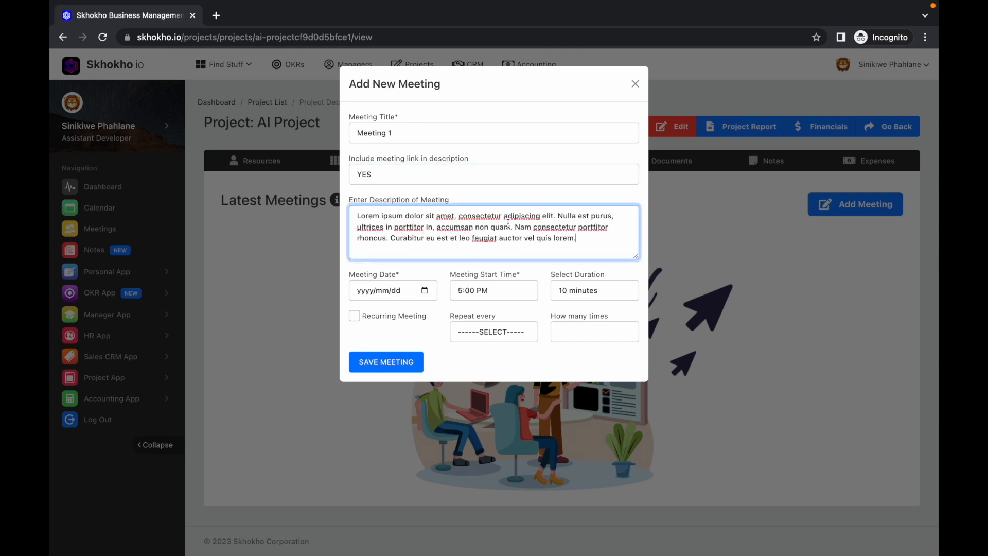
Schedule the meeting for 2023/01/24 at 7:00 AM with a duration of 60 minutes, and save it
{"action": "left_click", "coordinate": [426, 291]}
{"action": "left_click", "coordinate": [398, 406]}
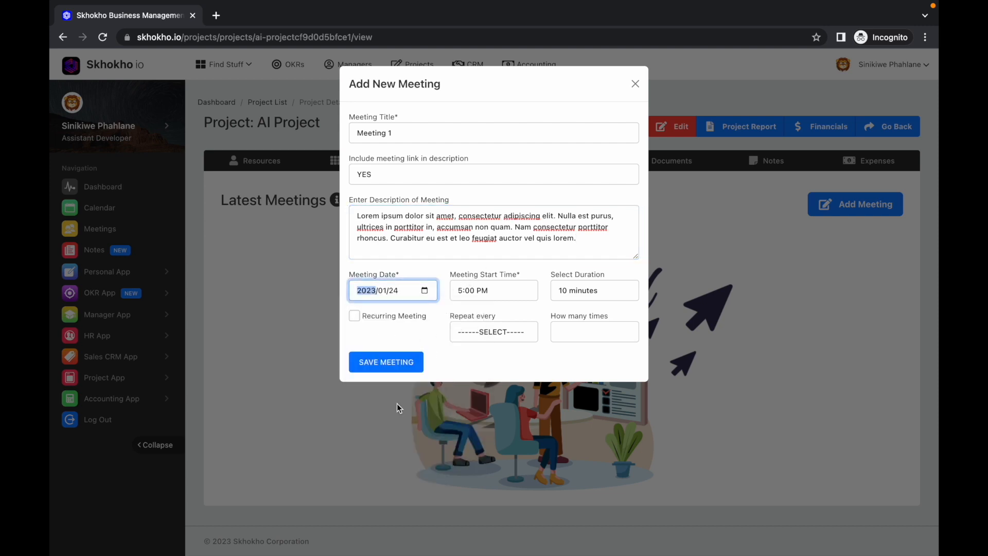
{"action": "left_click", "coordinate": [495, 290]}
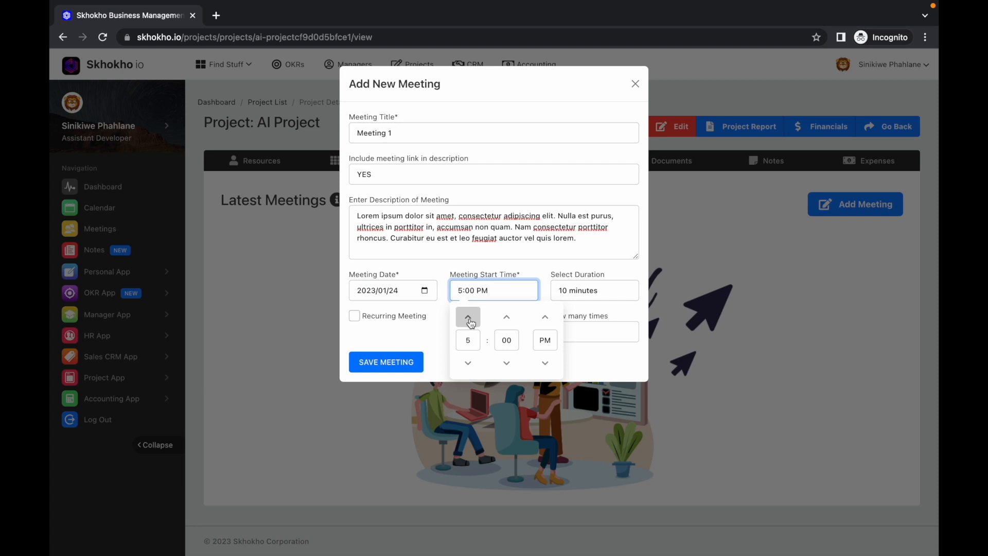
{"action": "left_click", "coordinate": [468, 321]}
{"action": "left_click", "coordinate": [469, 320]}
{"action": "left_click", "coordinate": [546, 318]}
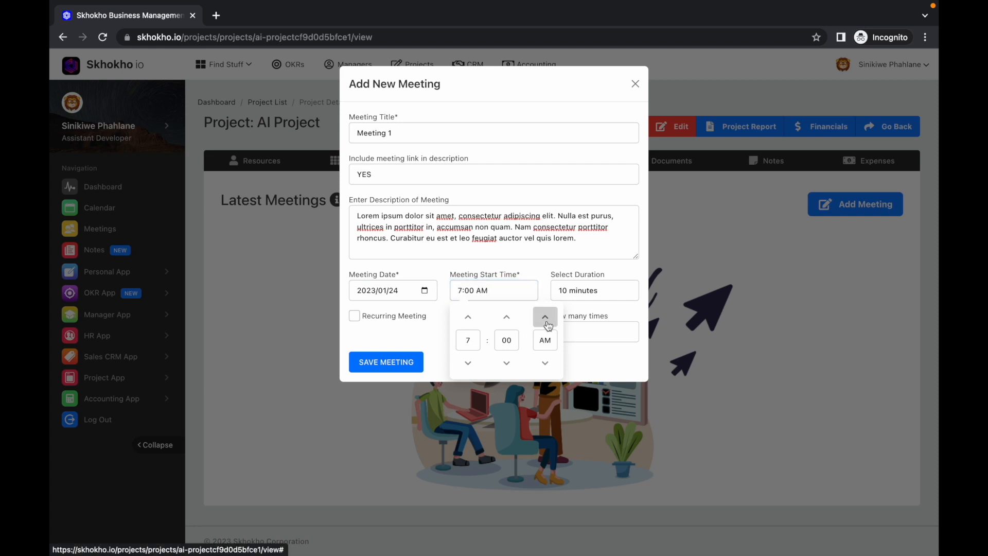
{"action": "left_click", "coordinate": [576, 292]}
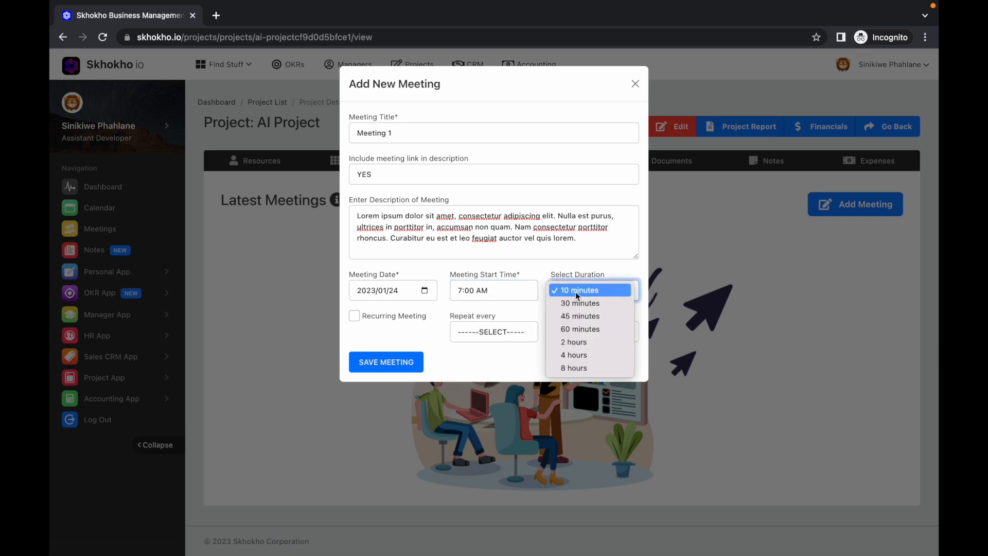
{"action": "left_click", "coordinate": [574, 334]}
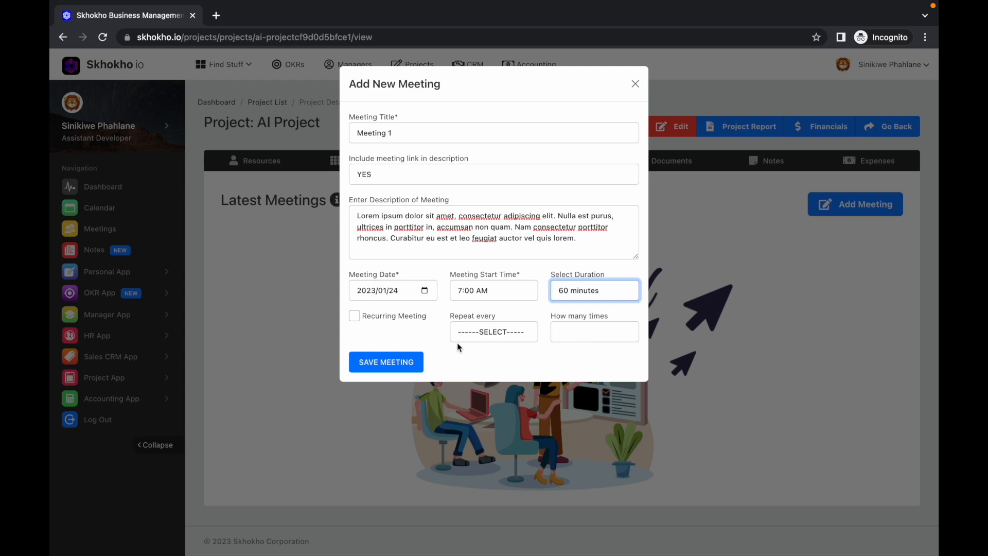
{"action": "left_click", "coordinate": [413, 363]}
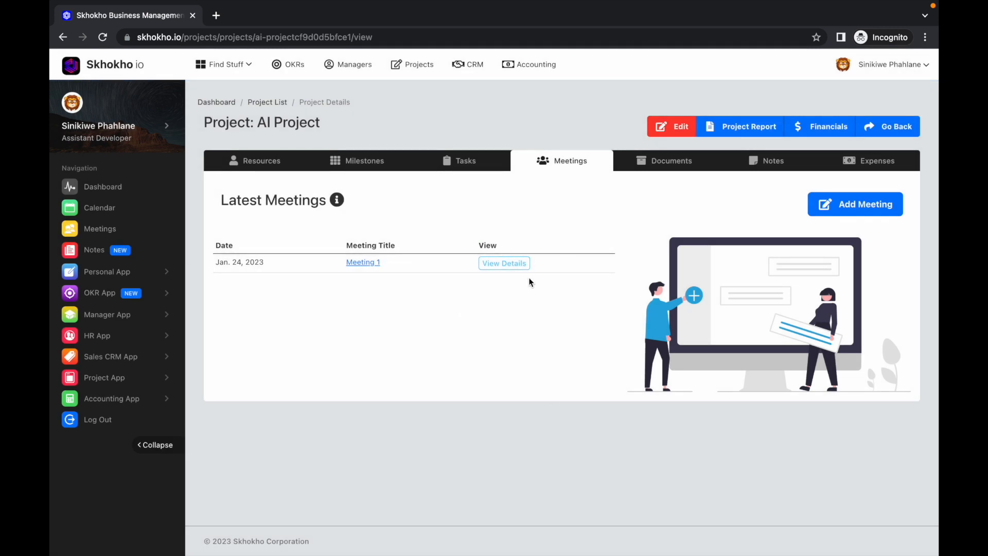
Open the details of Meeting 1 and review its description, attendees, action points, notes and minutes options
{"action": "left_click", "coordinate": [521, 266]}
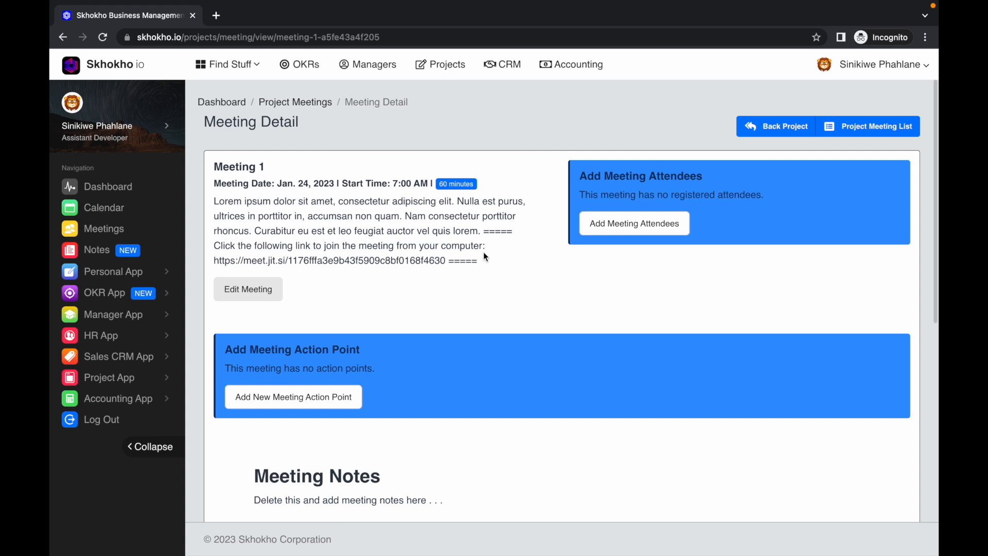
{"action": "scroll", "coordinate": [484, 254], "scroll_direction": "down", "scroll_amount": 2}
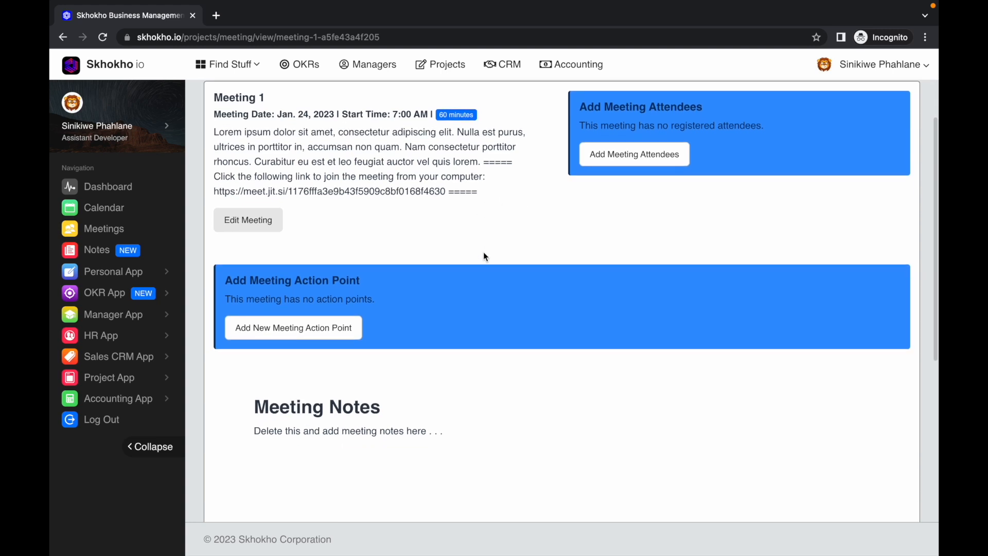
{"action": "scroll", "coordinate": [483, 248], "scroll_direction": "down", "scroll_amount": 3}
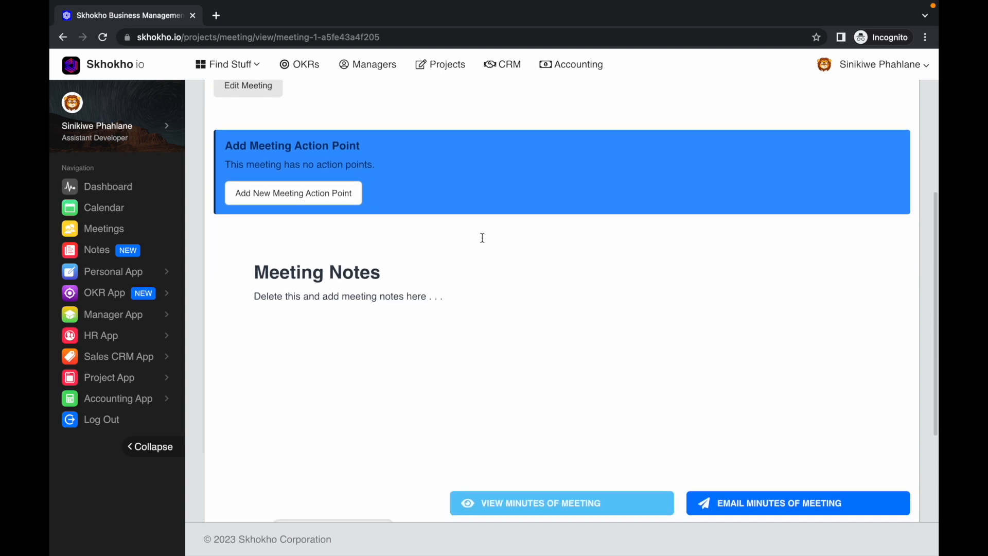
{"action": "scroll", "coordinate": [483, 238], "scroll_direction": "up", "scroll_amount": 5}
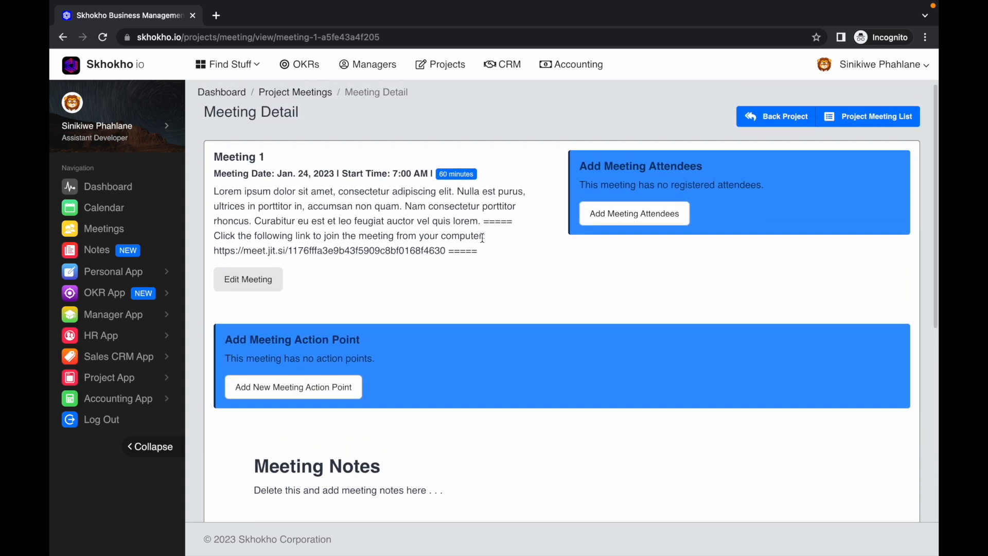
{"action": "scroll", "coordinate": [483, 241], "scroll_direction": "down", "scroll_amount": 3}
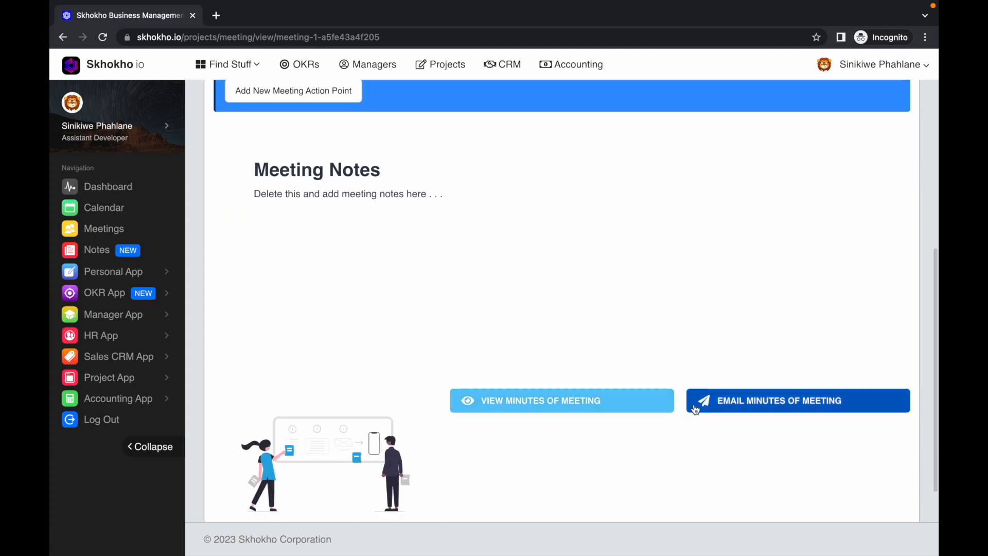
{"action": "scroll", "coordinate": [654, 333], "scroll_direction": "up", "scroll_amount": 3}
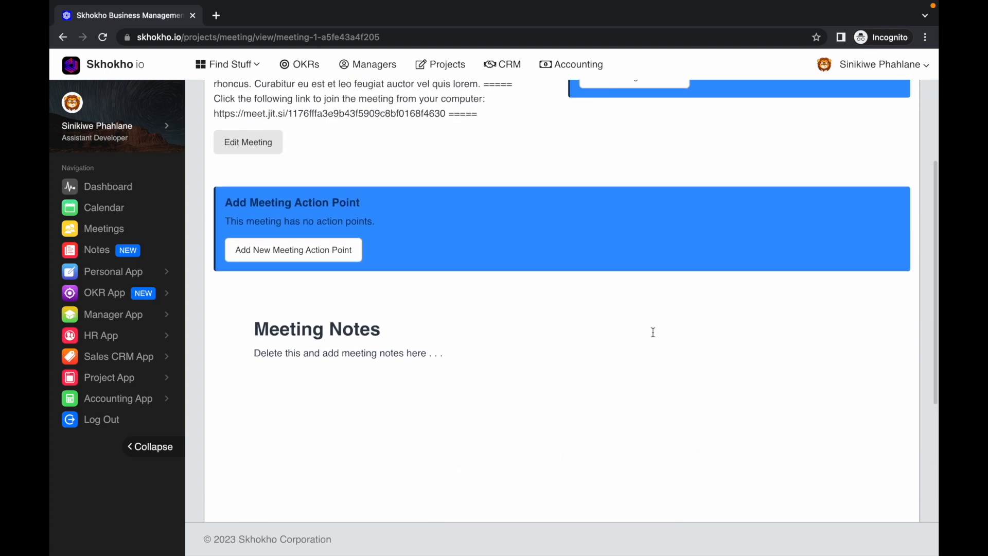
{"action": "scroll", "coordinate": [653, 333], "scroll_direction": "up", "scroll_amount": 3}
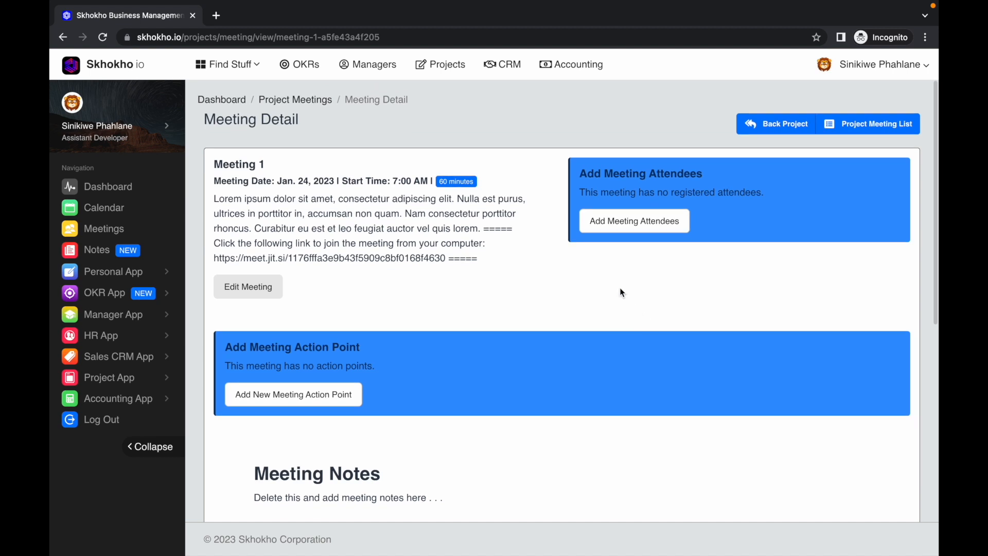
Add the first listed company member as an attendee of Meeting 1, using the prefilled name and email details
{"action": "left_click", "coordinate": [621, 228]}
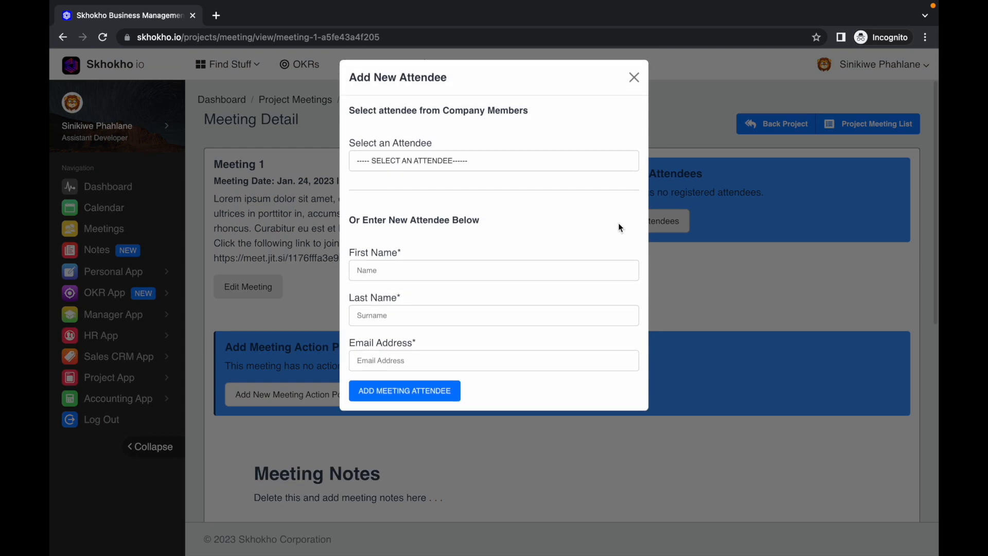
{"action": "left_click", "coordinate": [561, 165]}
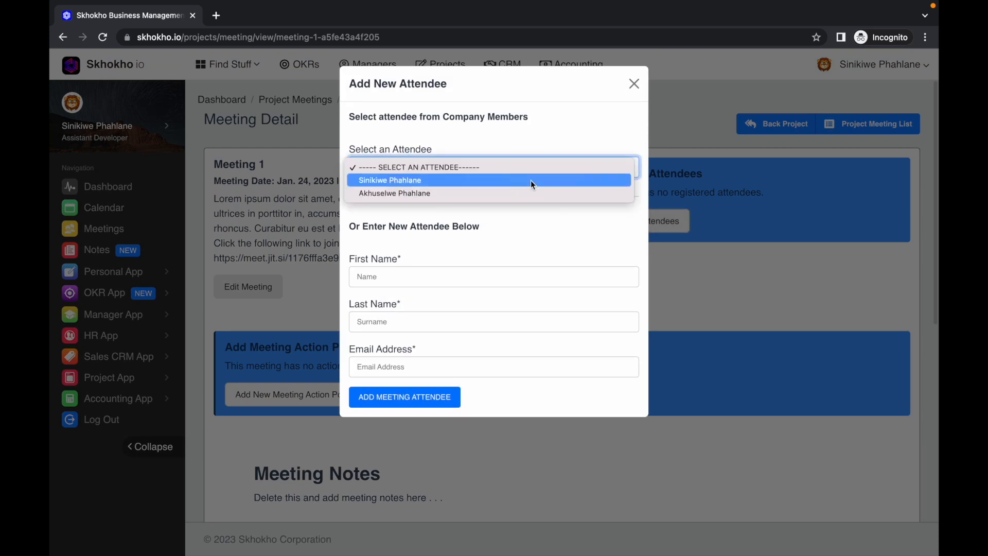
{"action": "left_click", "coordinate": [529, 167]}
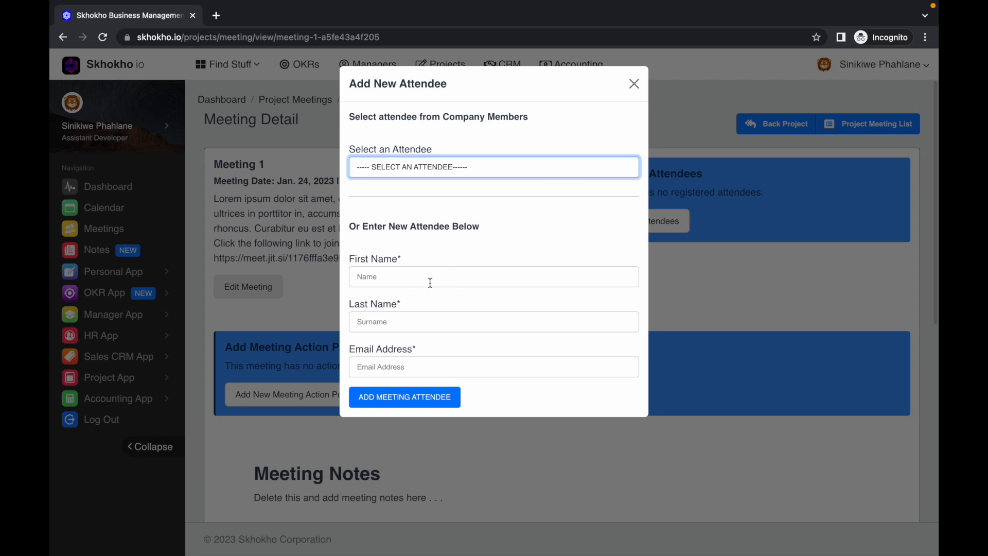
{"action": "left_click", "coordinate": [465, 166]}
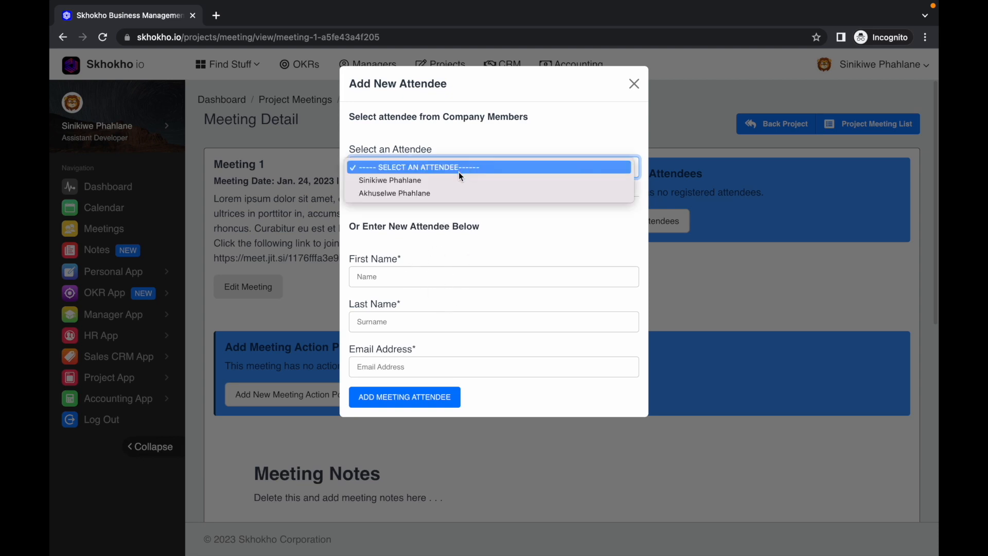
{"action": "left_click", "coordinate": [453, 180]}
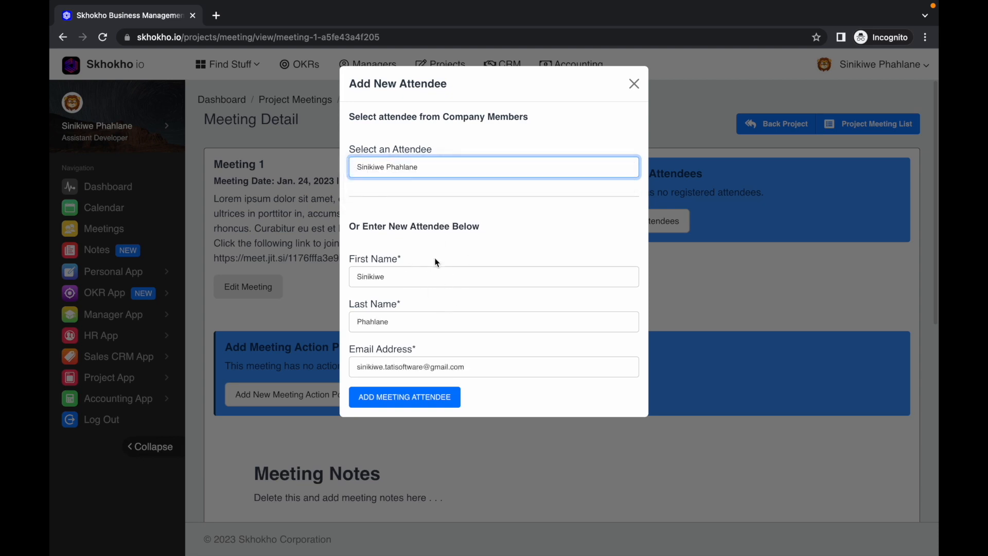
{"action": "left_click", "coordinate": [408, 278]}
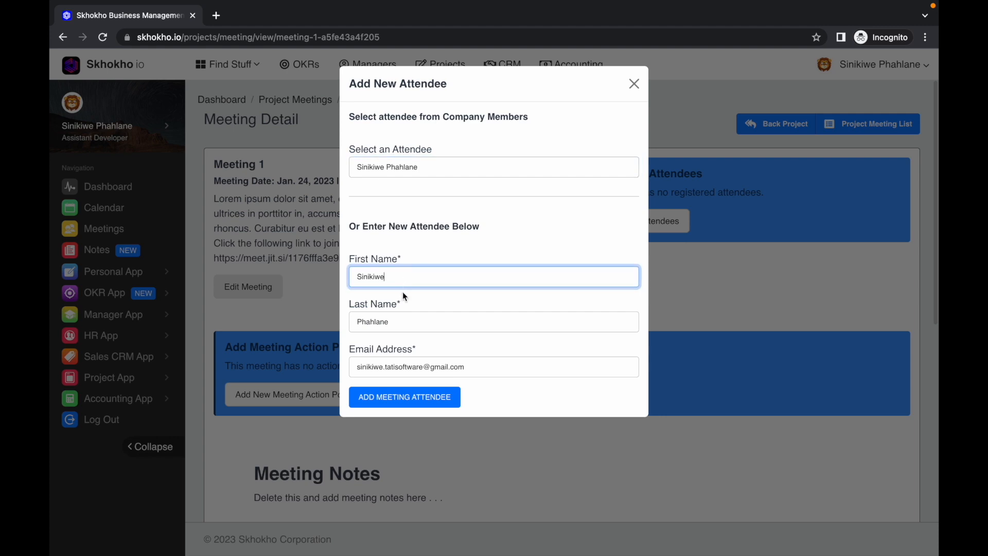
{"action": "left_click", "coordinate": [402, 324]}
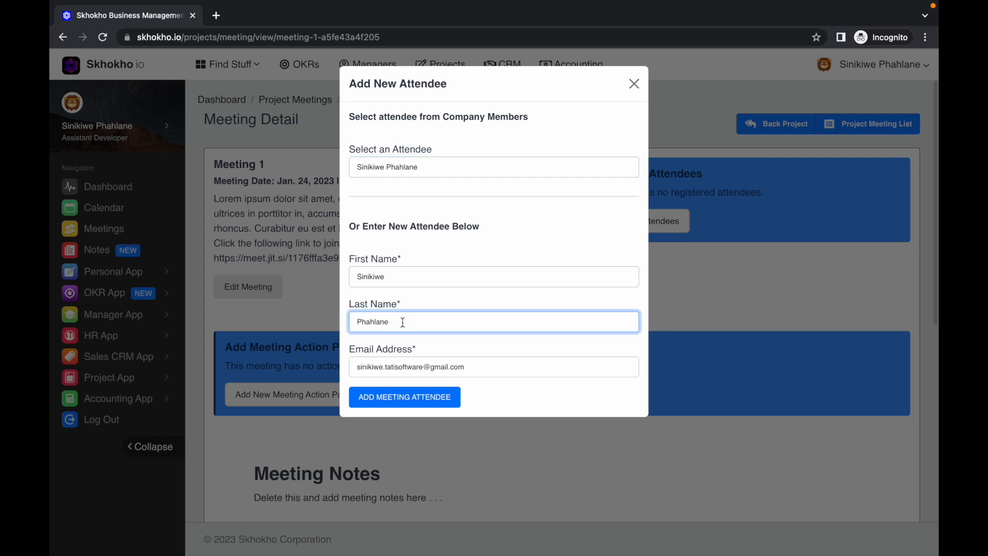
{"action": "left_click", "coordinate": [410, 367]}
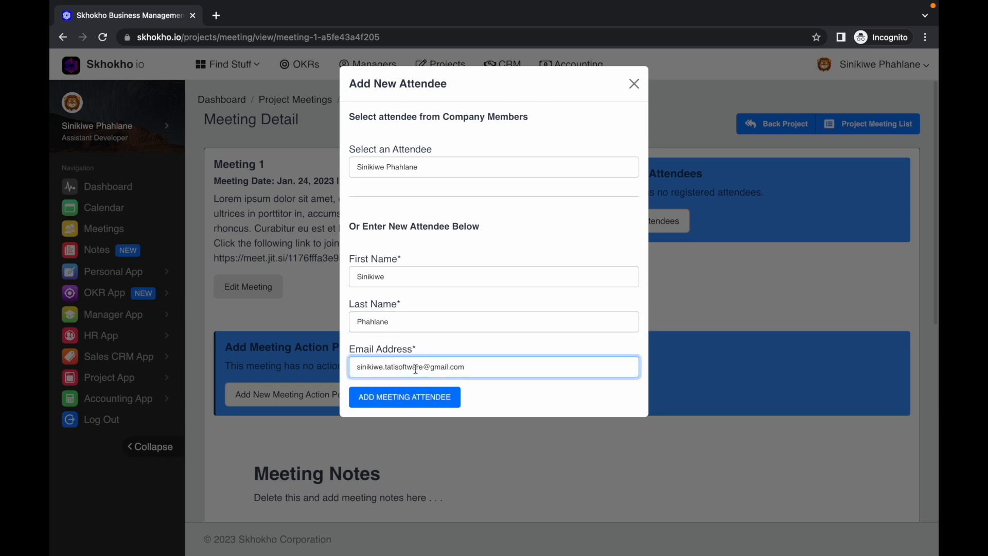
{"action": "left_click", "coordinate": [429, 401]}
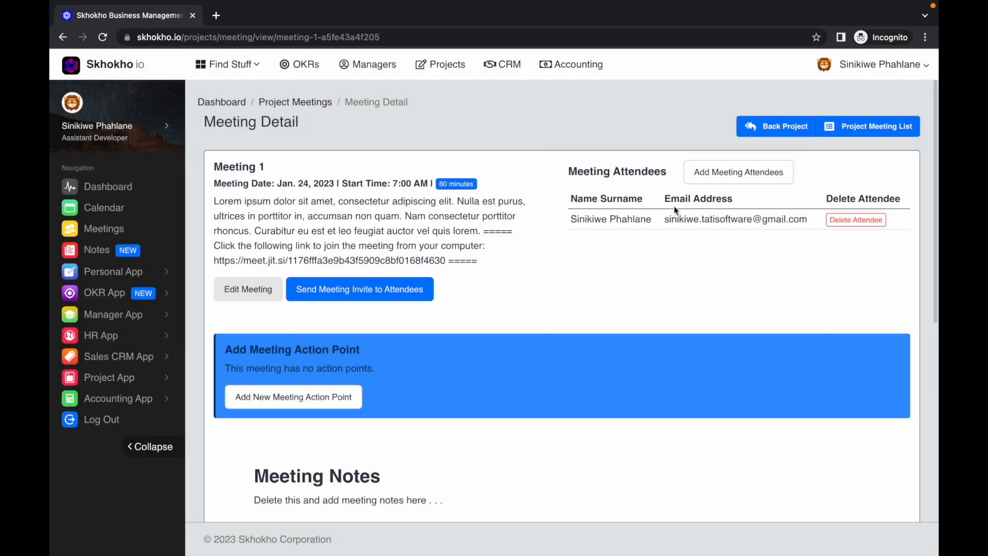
Add the second listed company member as another attendee of Meeting 1
{"action": "left_click", "coordinate": [707, 171]}
{"action": "left_click", "coordinate": [510, 160]}
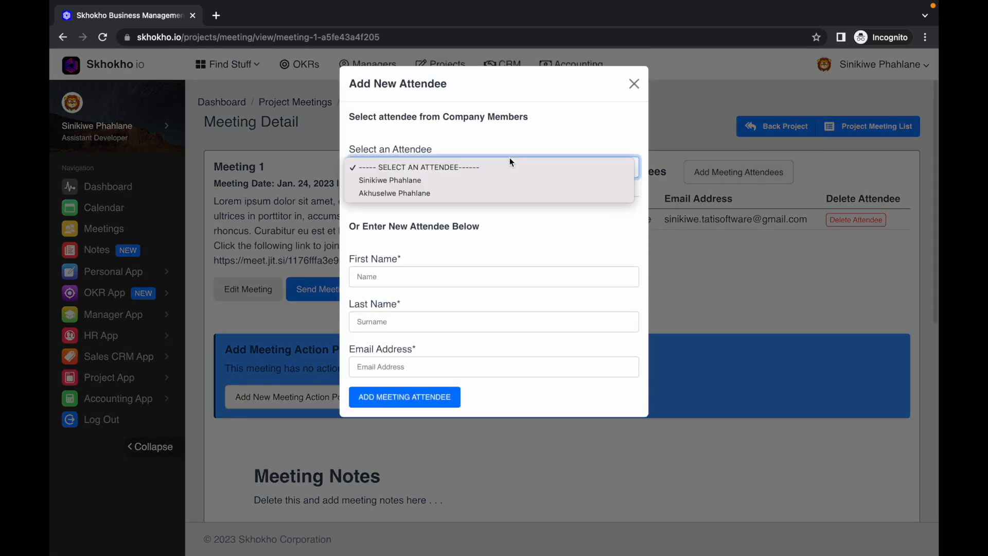
{"action": "left_click", "coordinate": [434, 193]}
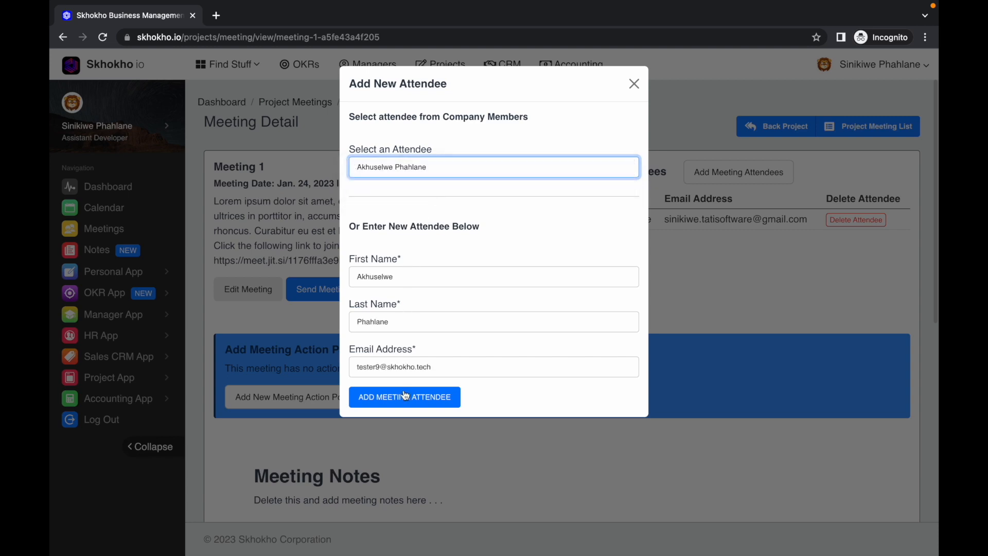
{"action": "left_click", "coordinate": [405, 399]}
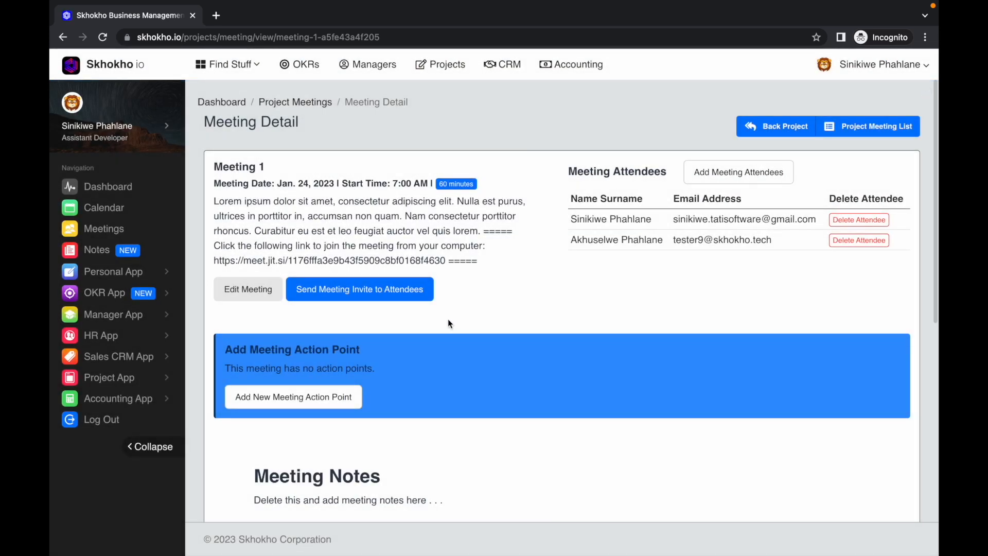
Send the Meeting 1 invite to its attendees using the Africa/Johannesburg timezone
{"action": "left_click", "coordinate": [380, 293]}
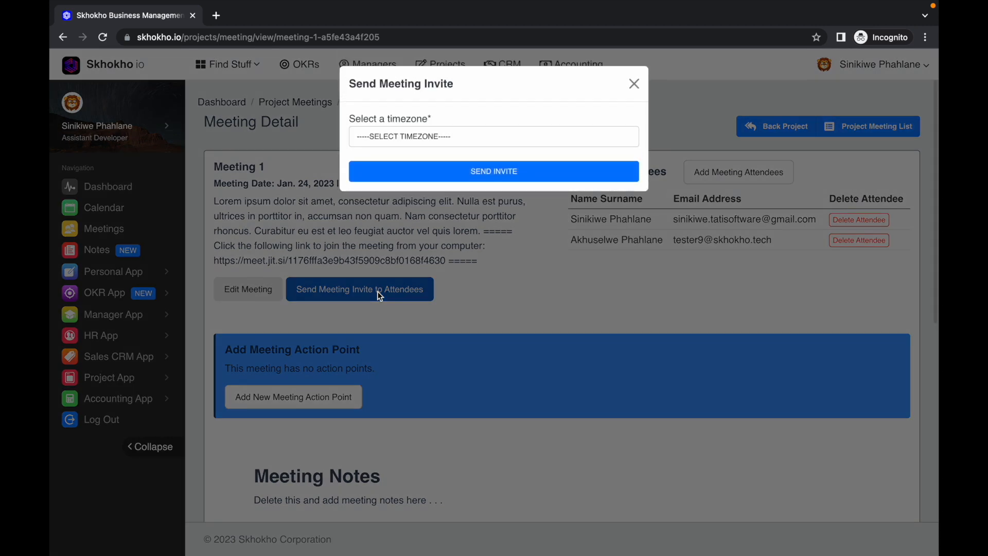
{"action": "left_click", "coordinate": [380, 143]}
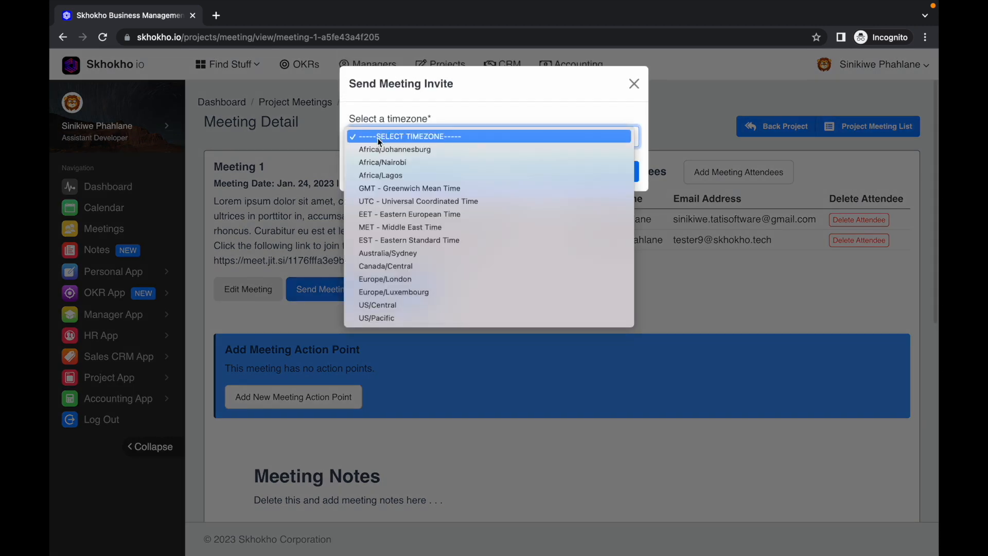
{"action": "left_click", "coordinate": [377, 149]}
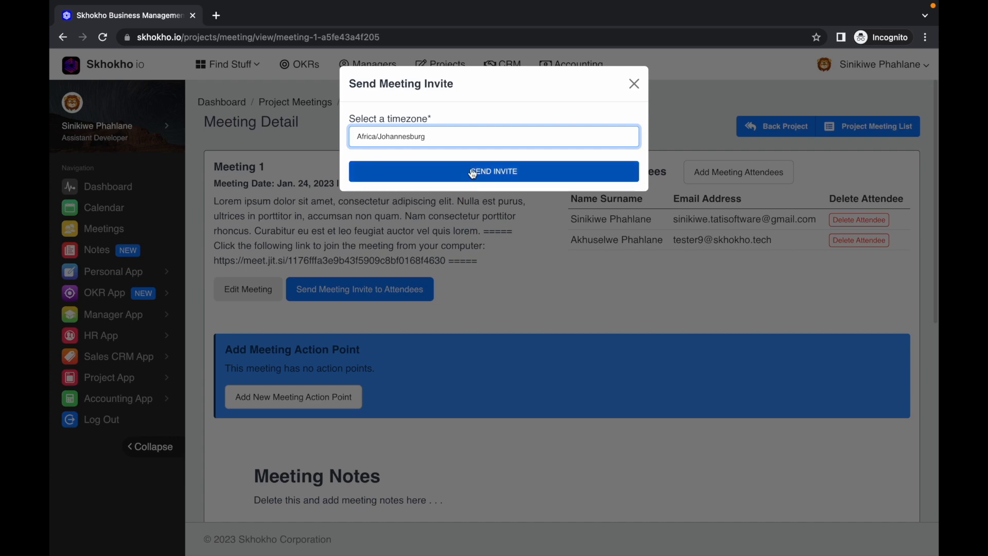
{"action": "left_click", "coordinate": [472, 174]}
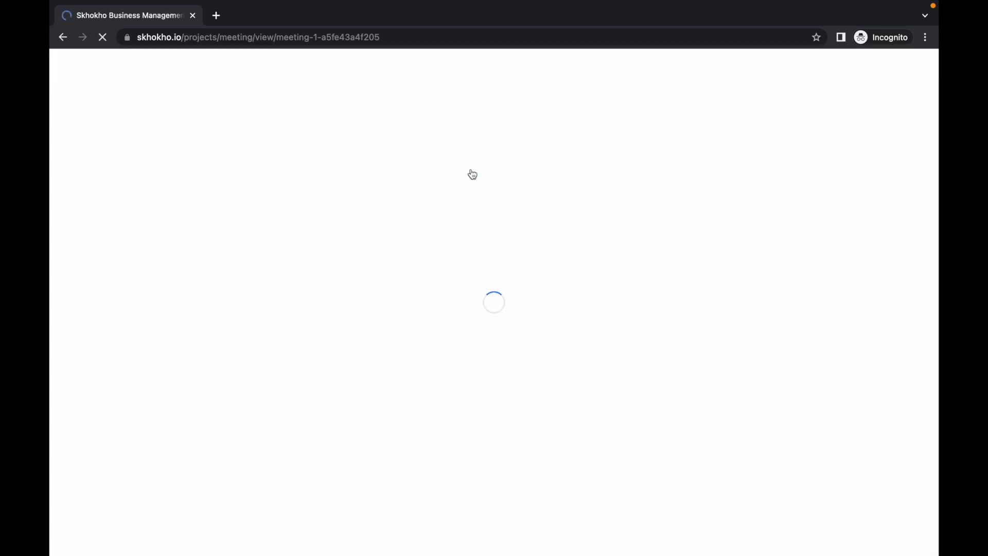
Start a new action point for Meeting 1 titled "Action 1", with the copied Lorem ipsum text as its description
{"action": "scroll", "coordinate": [549, 286], "scroll_direction": "down", "scroll_amount": 3}
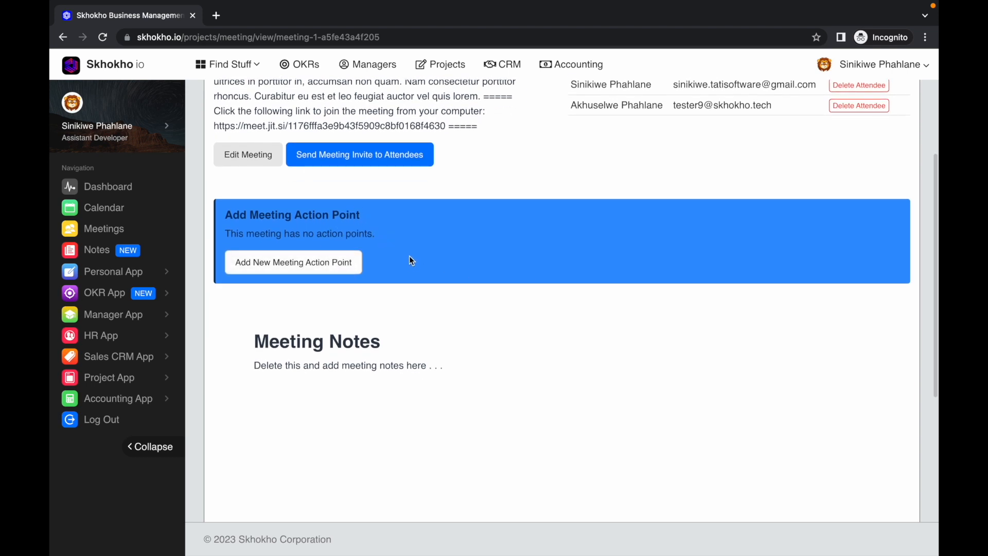
{"action": "left_click", "coordinate": [311, 265]}
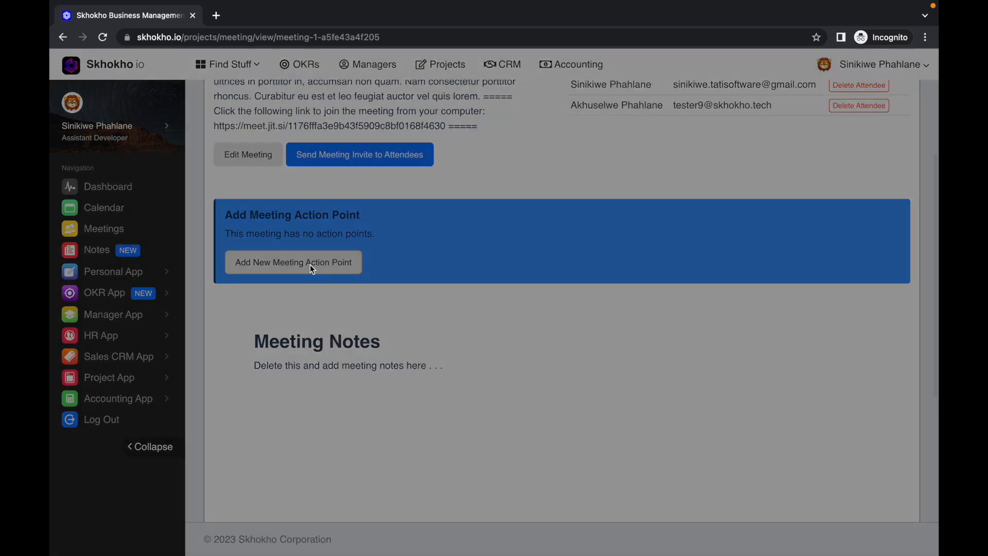
{"action": "left_click", "coordinate": [417, 136]}
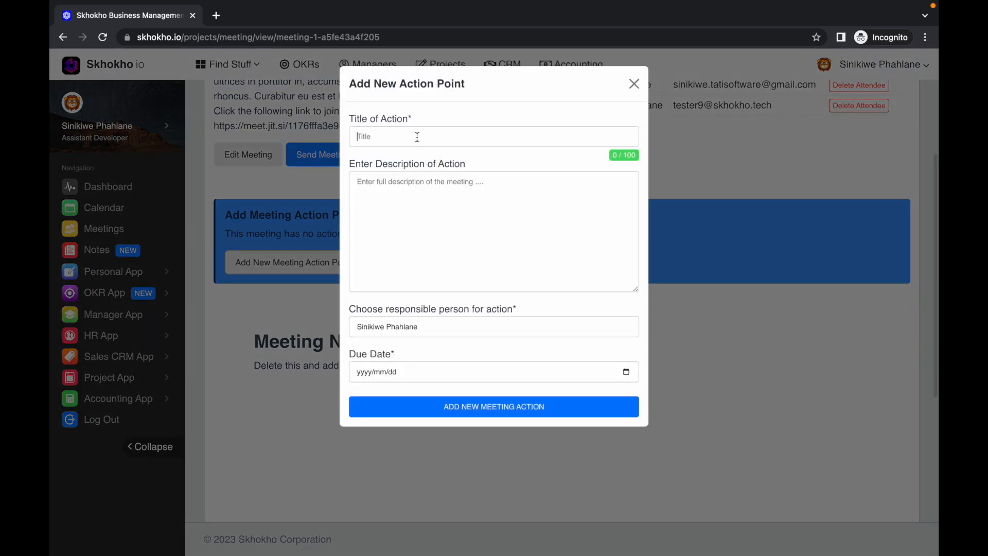
{"action": "type", "text": "Action 1"}
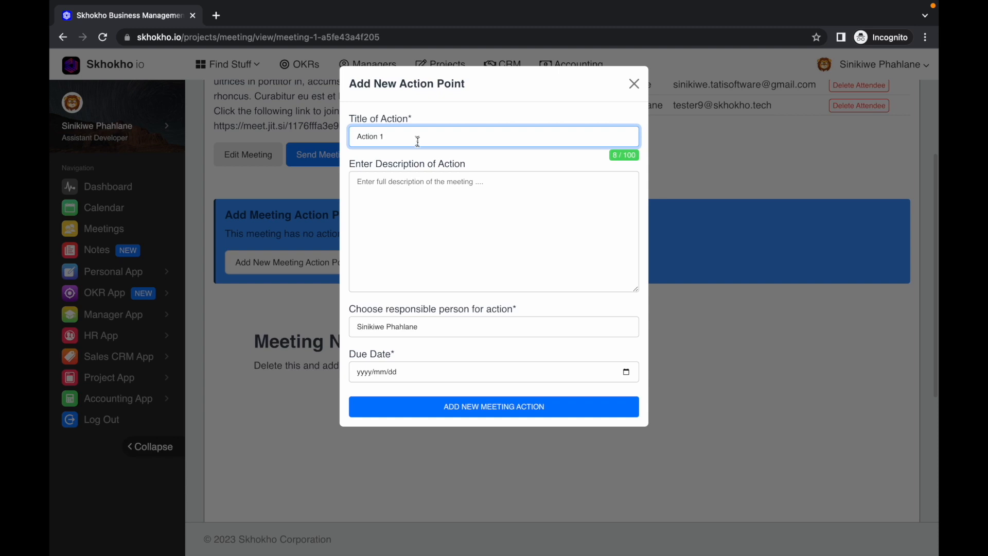
{"action": "left_click", "coordinate": [420, 211]}
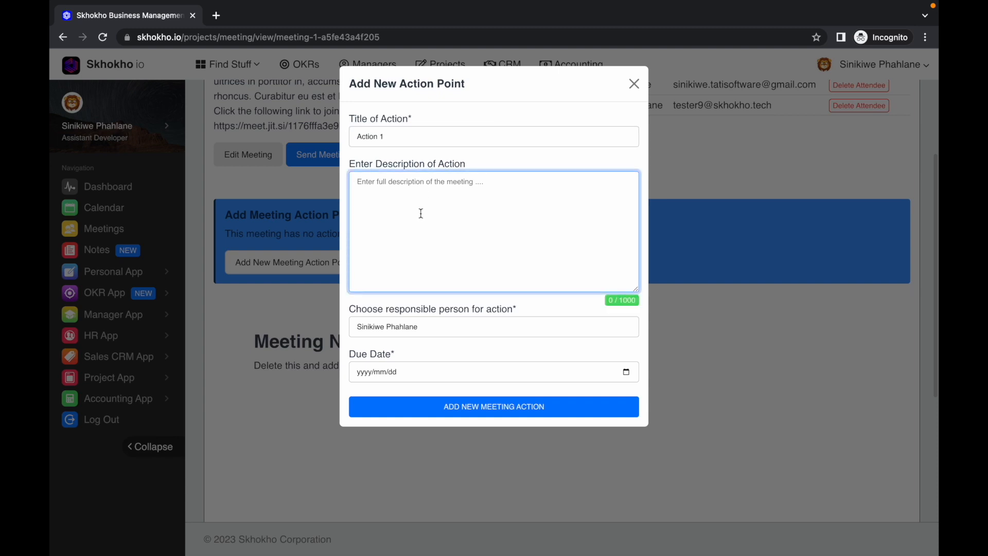
{"action": "type", "text": "Lorem ipsum dolor sit amet, consectetur adipiscing elit. Nulla est purus, ultrices in porttitor in, accumsan non quam. Nam consectetur porttitor rhoncus. Curabitur eu est et leo feugiat auctor vel quis lorem."}
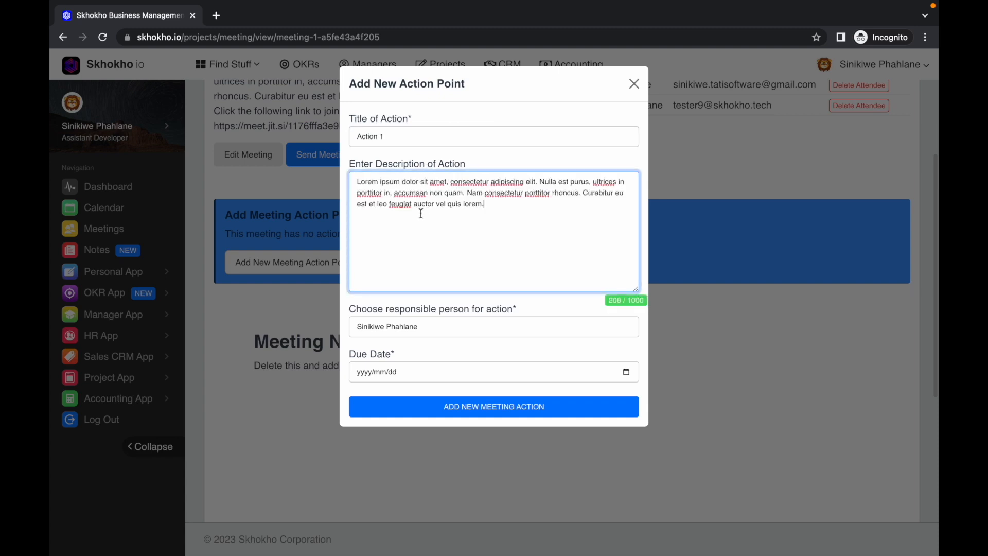
Make the second listed attendee responsible for the action point, set its due date to 2023/01/25, and save it
{"action": "left_click", "coordinate": [425, 328]}
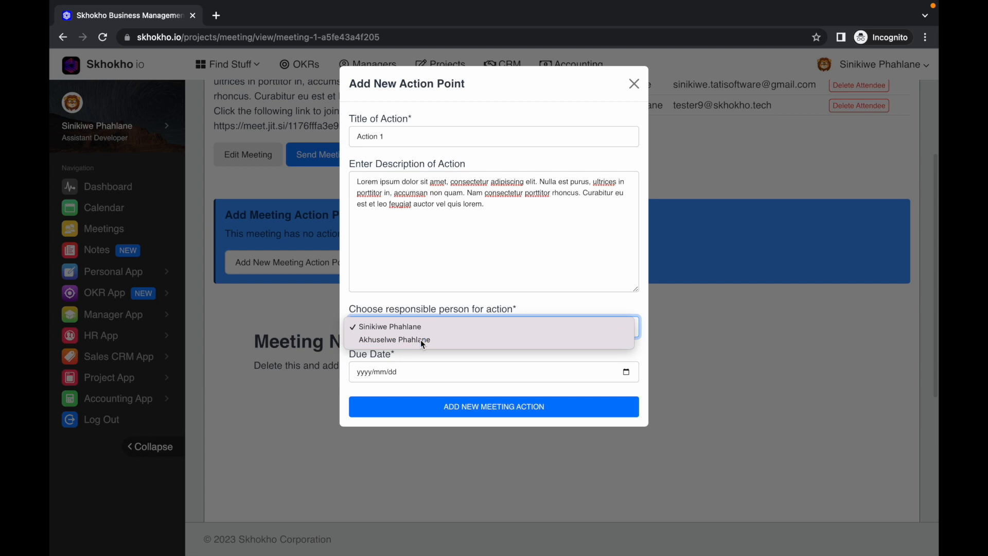
{"action": "left_click", "coordinate": [421, 340]}
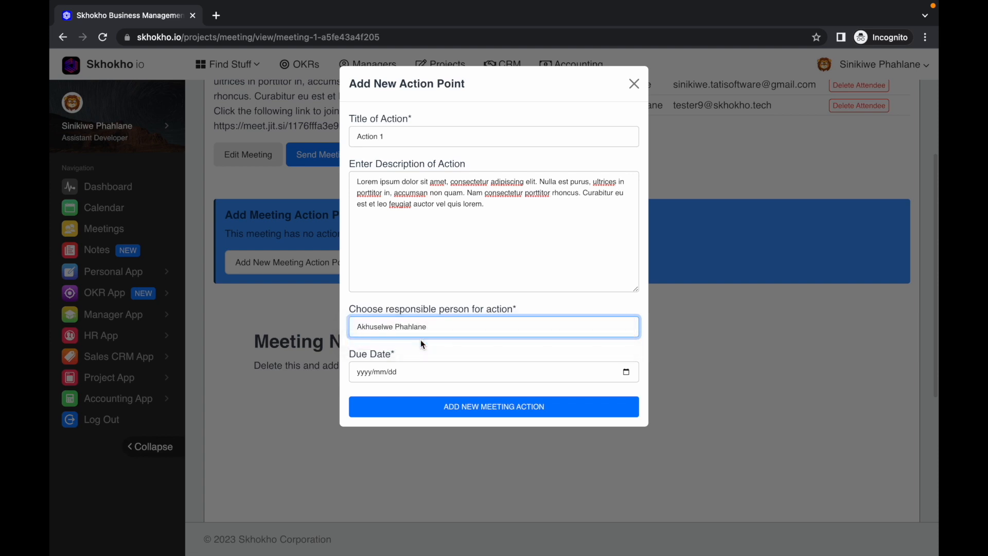
{"action": "left_click", "coordinate": [627, 372]}
{"action": "left_click", "coordinate": [415, 490]}
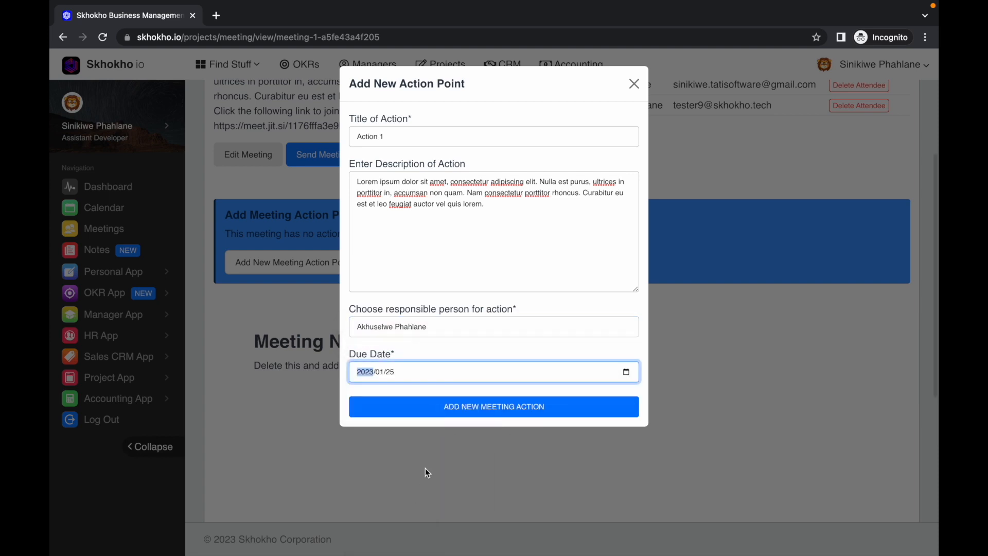
{"action": "left_click", "coordinate": [470, 411]}
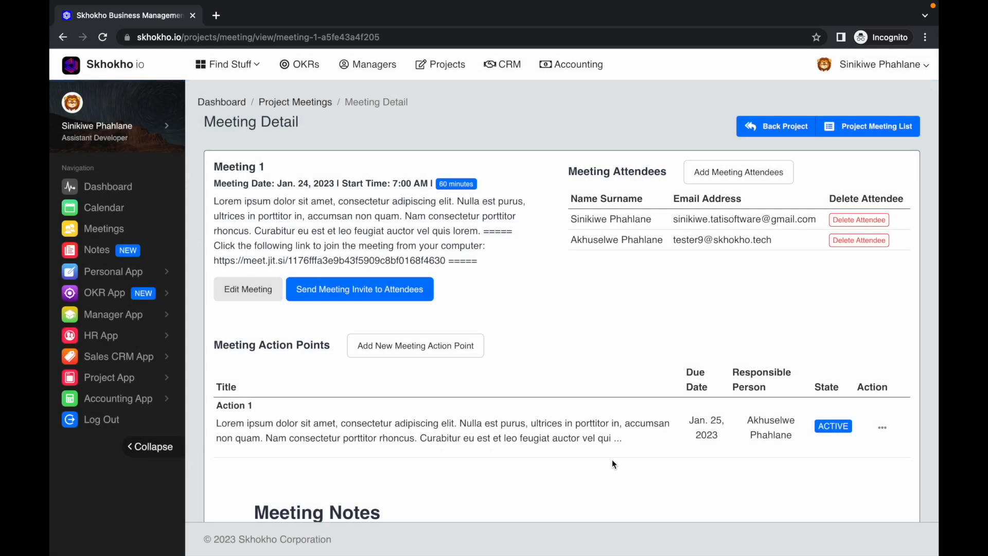
View the minutes of Meeting 1, review the meeting information, attendees and action points, and return to the meeting details
{"action": "scroll", "coordinate": [613, 460], "scroll_direction": "down", "scroll_amount": 2}
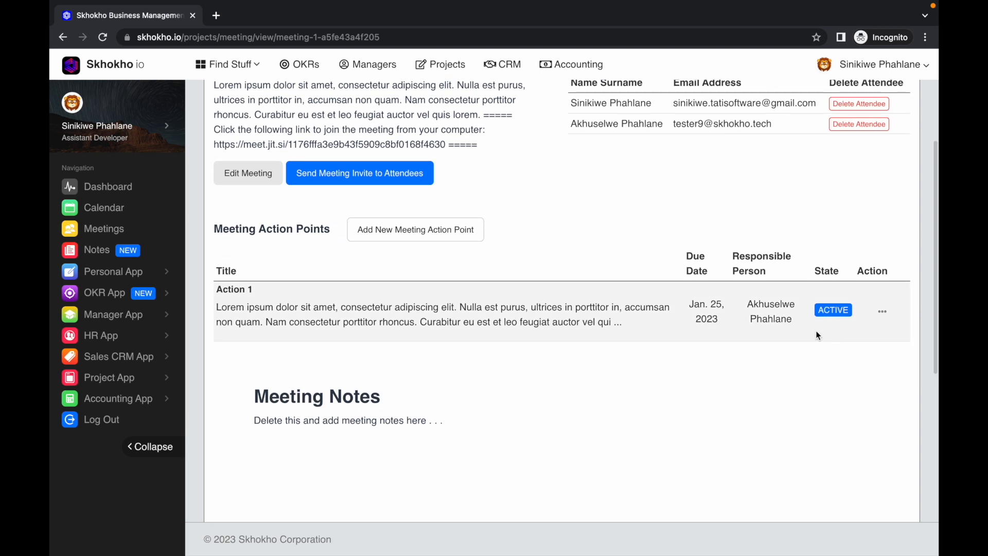
{"action": "scroll", "coordinate": [818, 342], "scroll_direction": "down", "scroll_amount": 5}
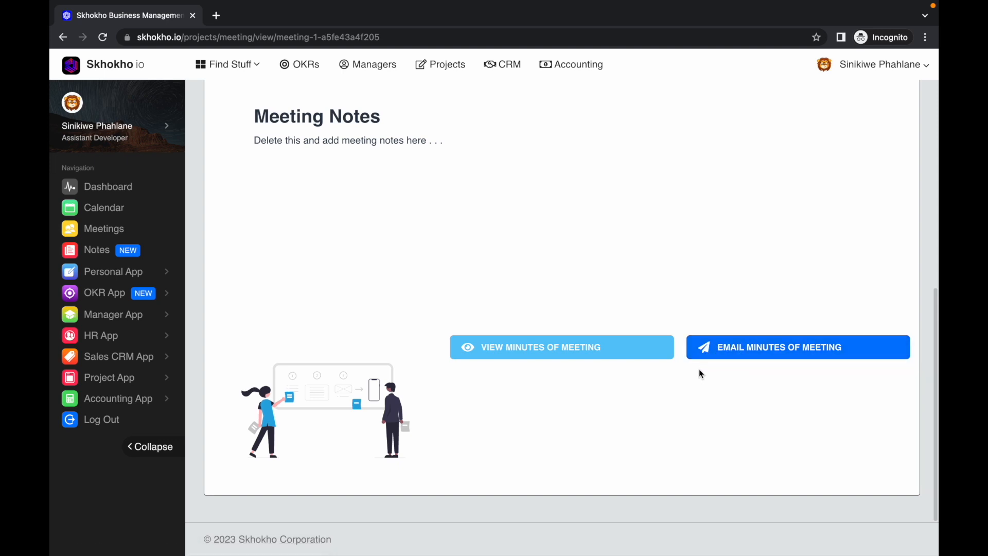
{"action": "scroll", "coordinate": [699, 369], "scroll_direction": "up", "scroll_amount": 1}
{"action": "left_click", "coordinate": [641, 360]}
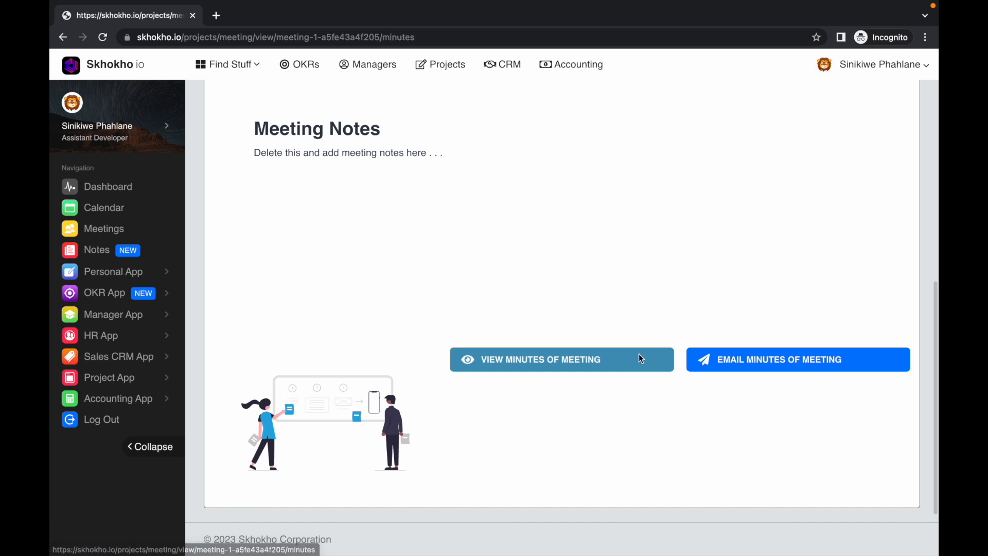
{"action": "scroll", "coordinate": [625, 352], "scroll_direction": "down", "scroll_amount": 1}
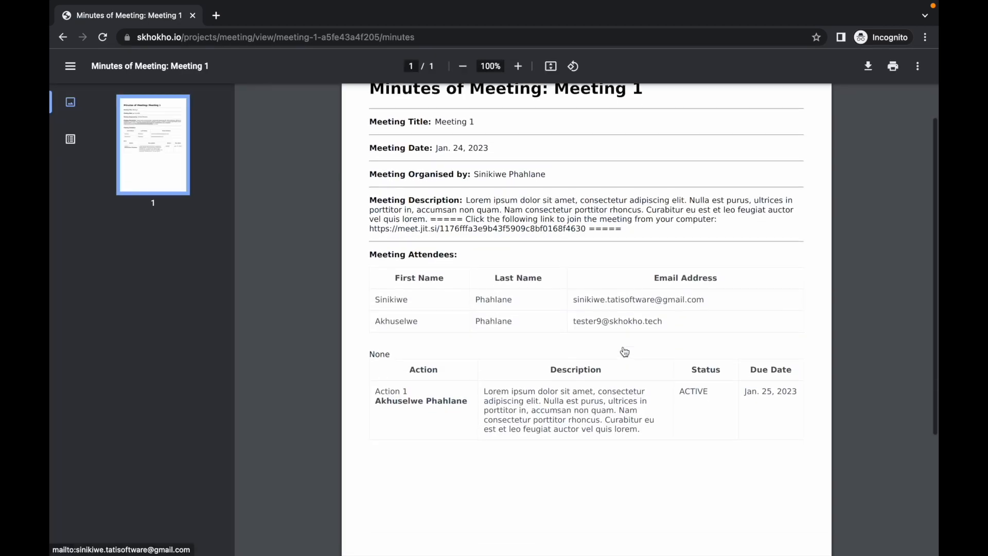
{"action": "scroll", "coordinate": [625, 353], "scroll_direction": "up", "scroll_amount": 1}
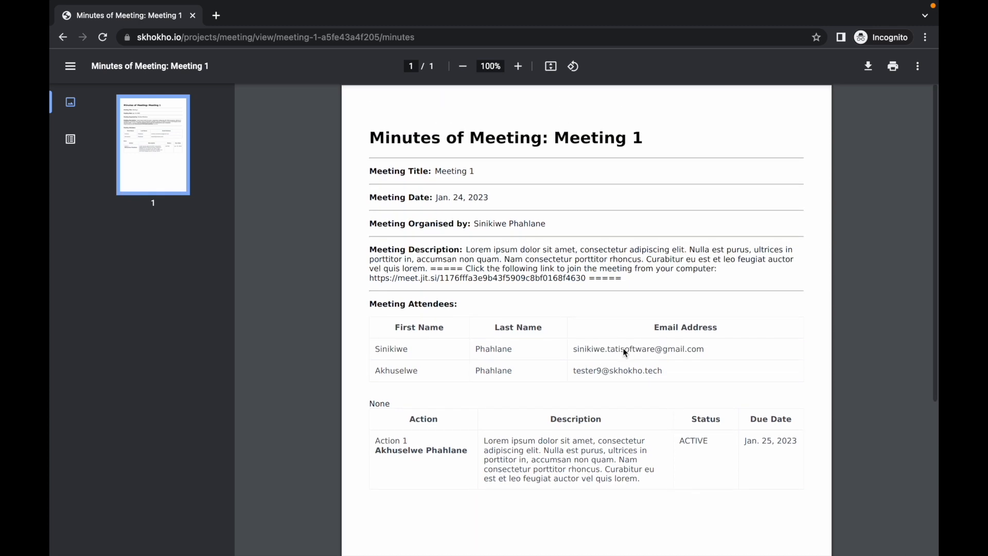
{"action": "scroll", "coordinate": [624, 350], "scroll_direction": "down", "scroll_amount": 2}
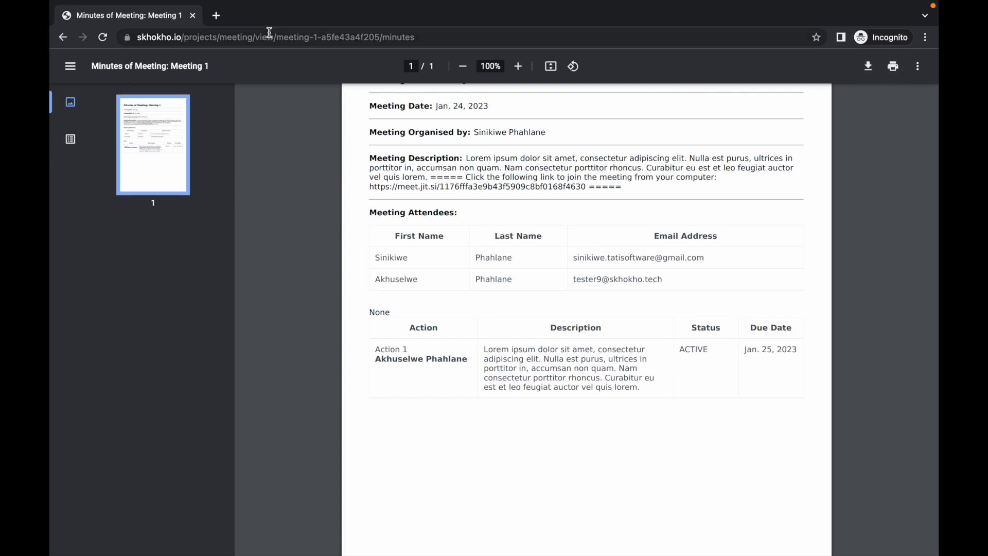
{"action": "left_click", "coordinate": [62, 37]}
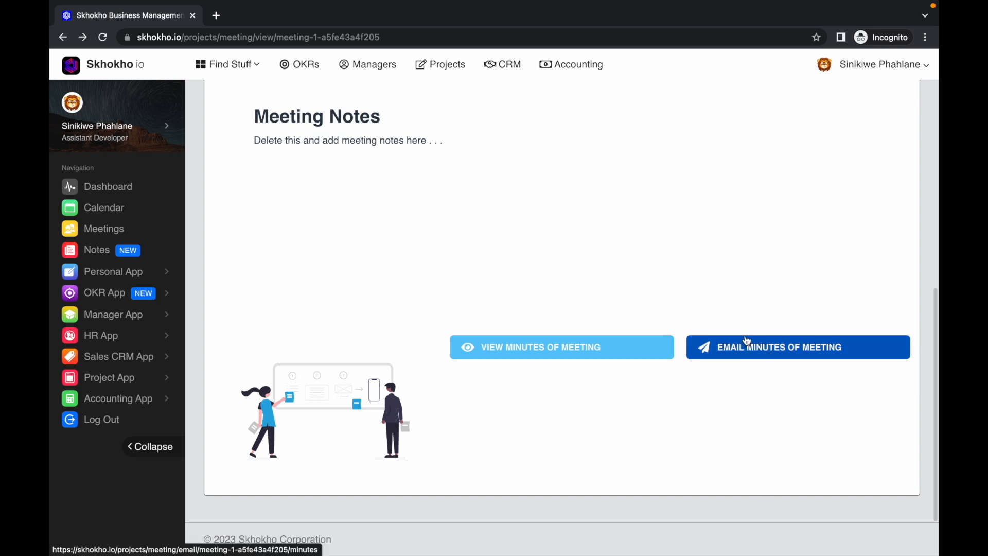
Go back to the AI Project details and look at its documents and notes sections
{"action": "scroll", "coordinate": [747, 340], "scroll_direction": "up", "scroll_amount": 6}
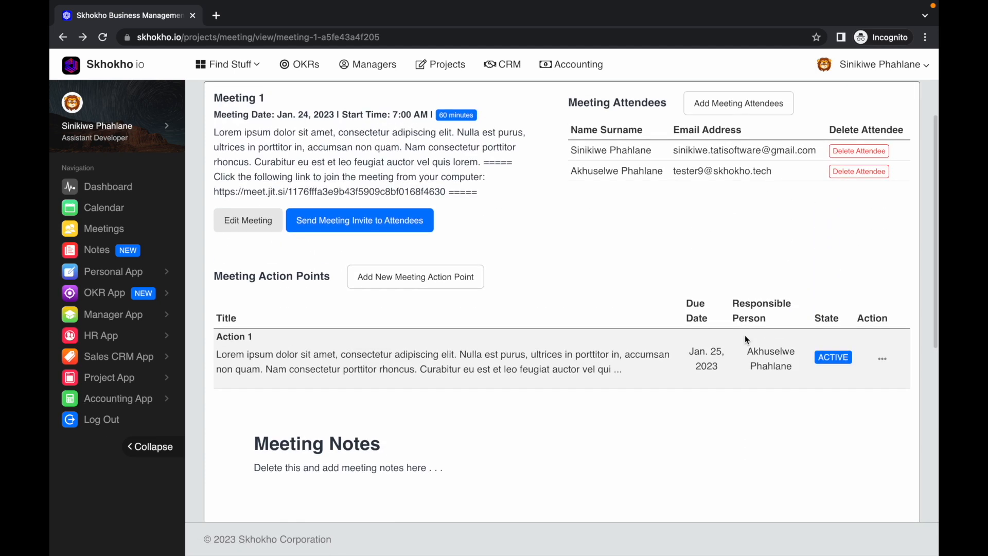
{"action": "scroll", "coordinate": [745, 339], "scroll_direction": "up", "scroll_amount": 2}
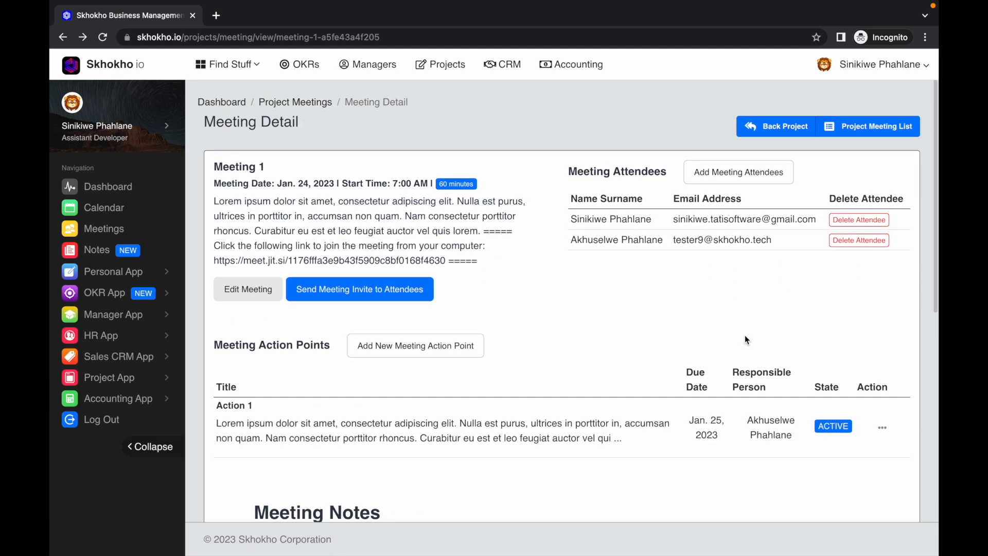
{"action": "left_click", "coordinate": [766, 127]}
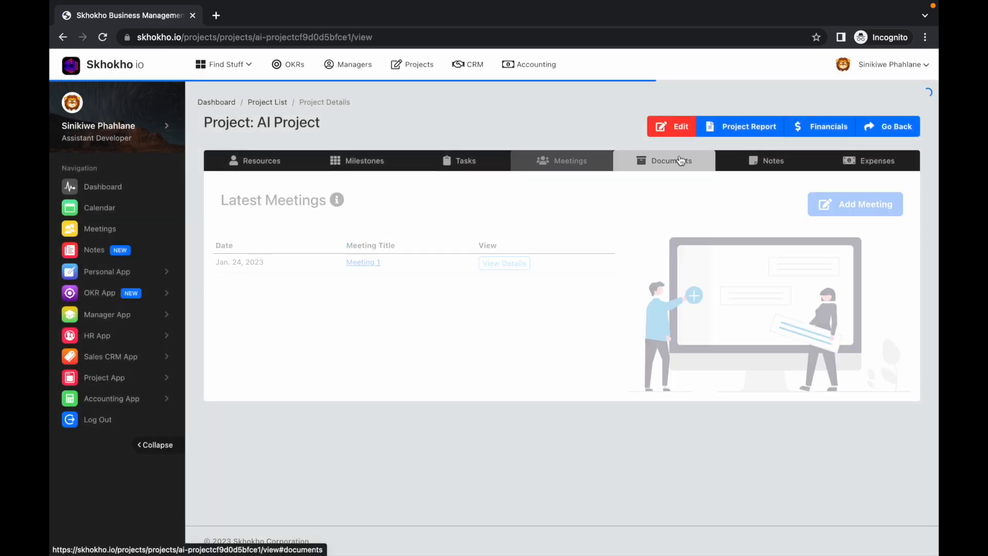
{"action": "left_click", "coordinate": [681, 161]}
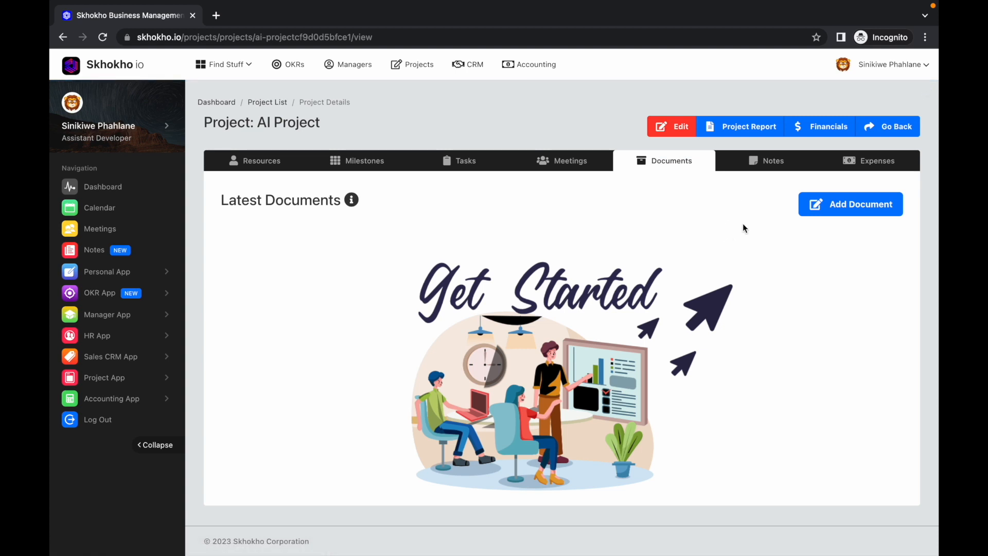
{"action": "left_click", "coordinate": [766, 161]}
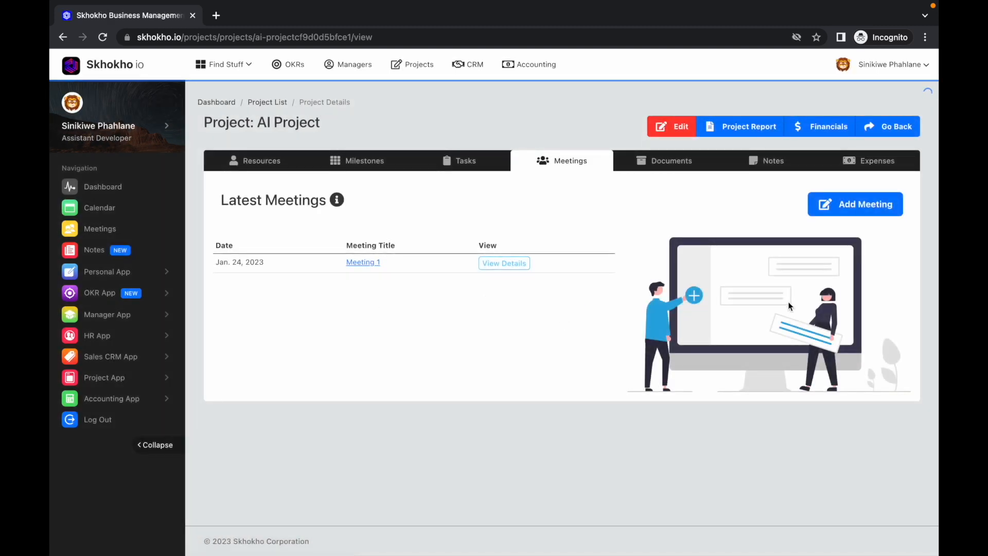
Start a new AI Project expense titled "Expense 1" with an item price of 1,000.00 and a quantity of 2
{"action": "left_click", "coordinate": [902, 163]}
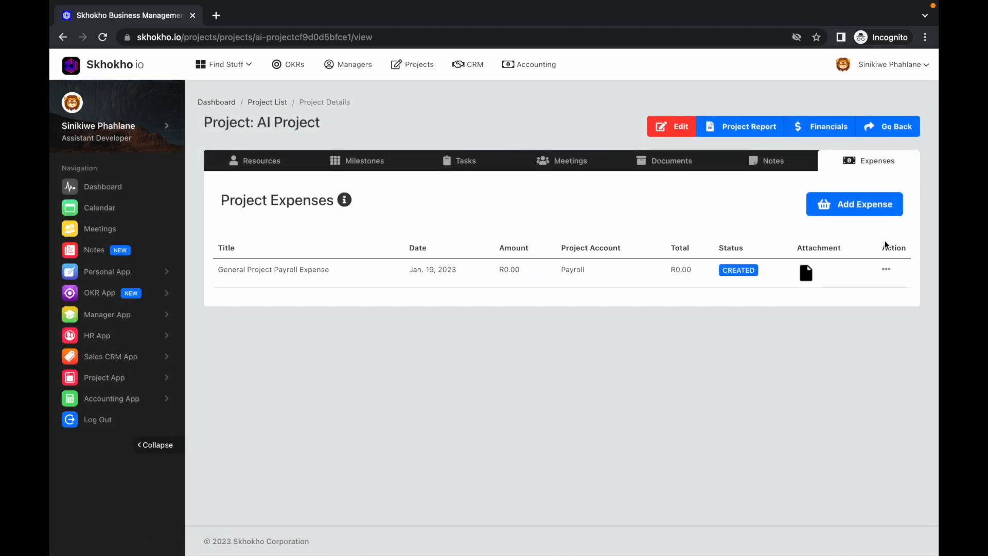
{"action": "left_click", "coordinate": [830, 206]}
{"action": "left_click", "coordinate": [477, 129]}
{"action": "type", "text": "Expense 1"}
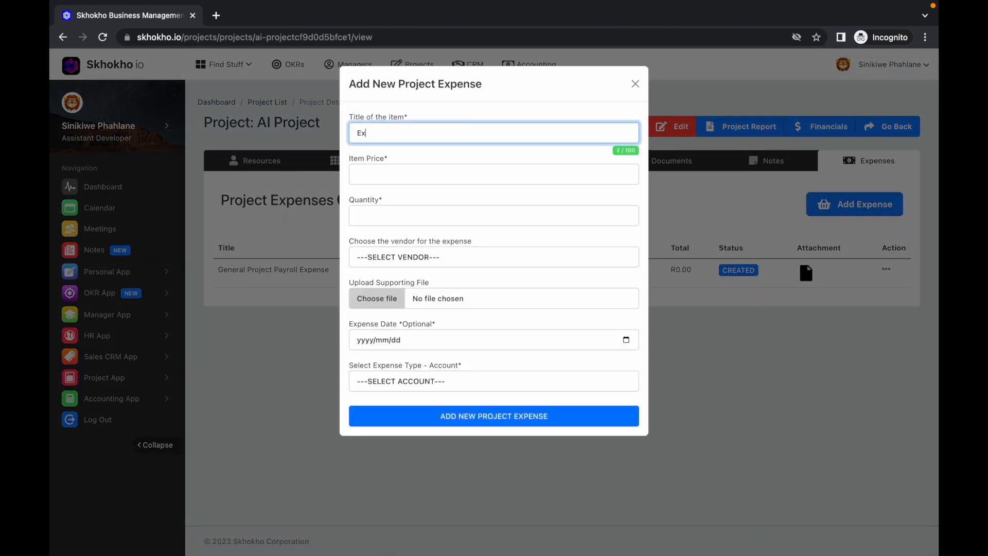
{"action": "left_click", "coordinate": [471, 169]}
{"action": "left_click", "coordinate": [432, 209]}
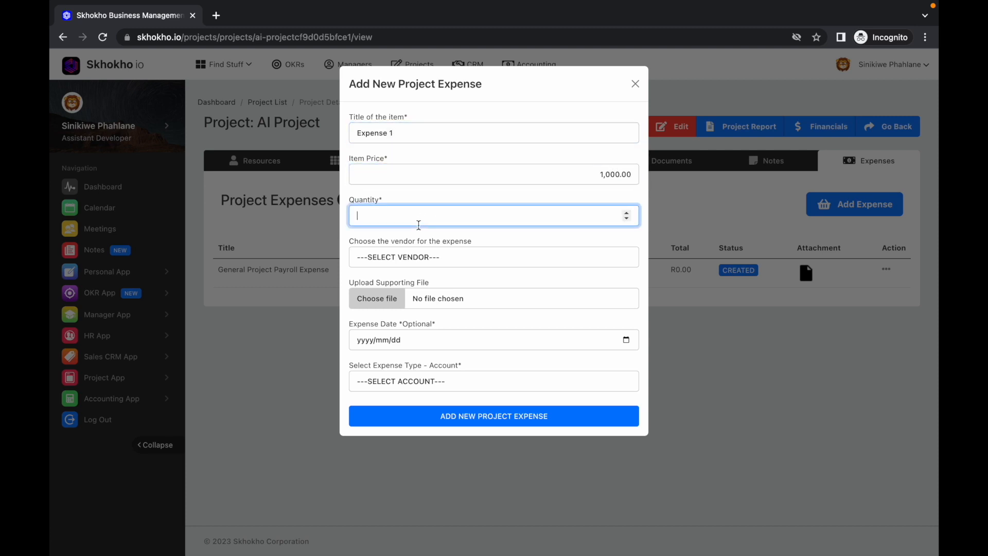
Leave the expense's vendor unselected, date it 2023/01/23, assign it to the Raw Materials account, and save it
{"action": "left_click", "coordinate": [415, 261]}
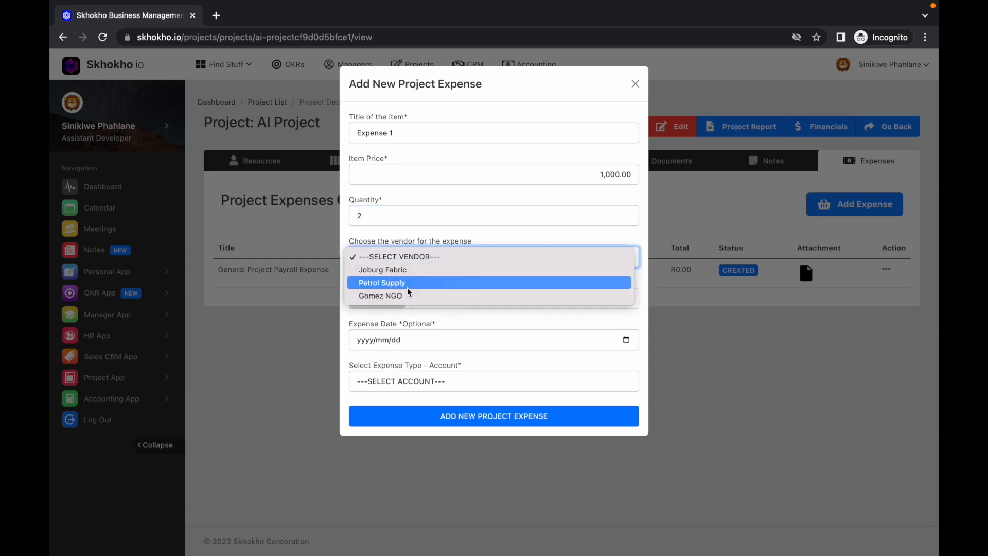
{"action": "left_click", "coordinate": [408, 259]}
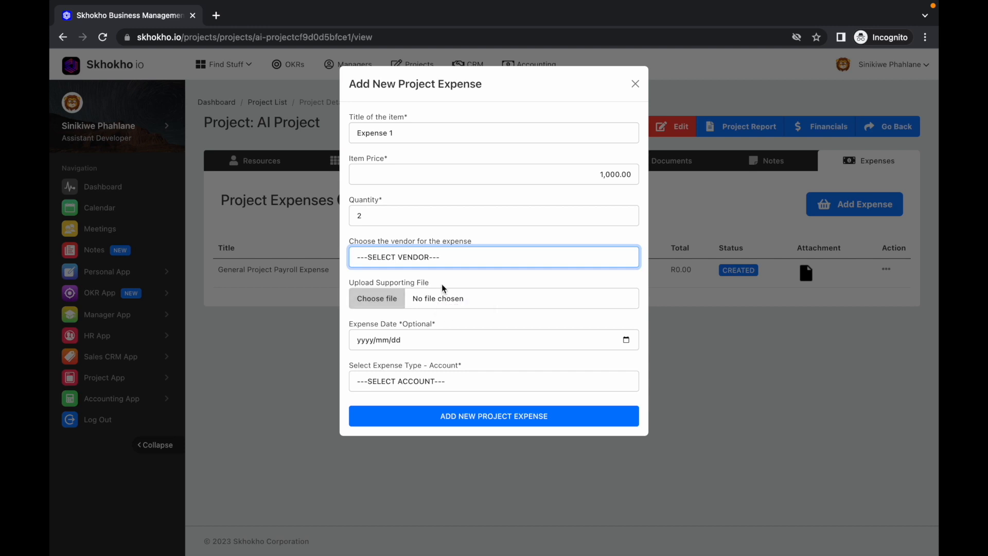
{"action": "left_click", "coordinate": [627, 341]}
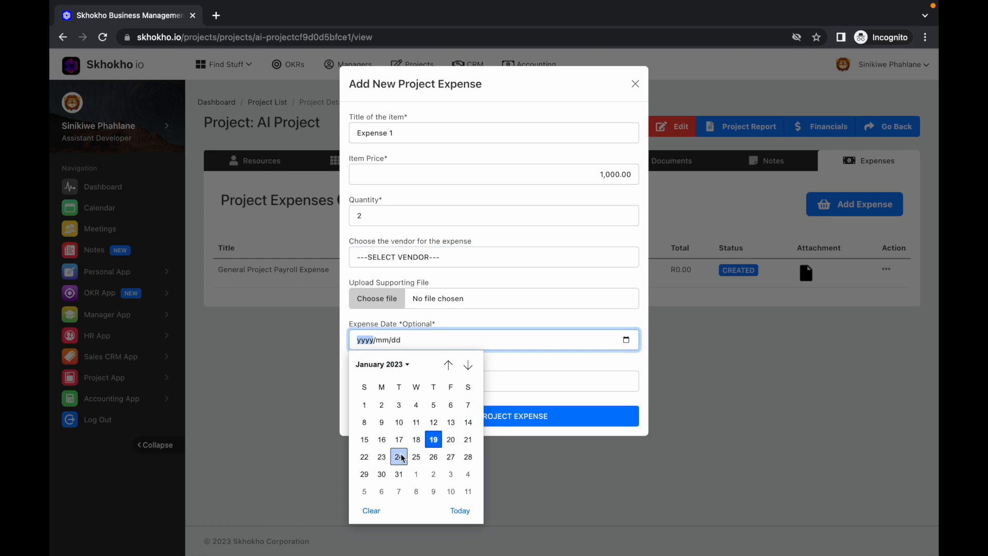
{"action": "left_click", "coordinate": [381, 457]}
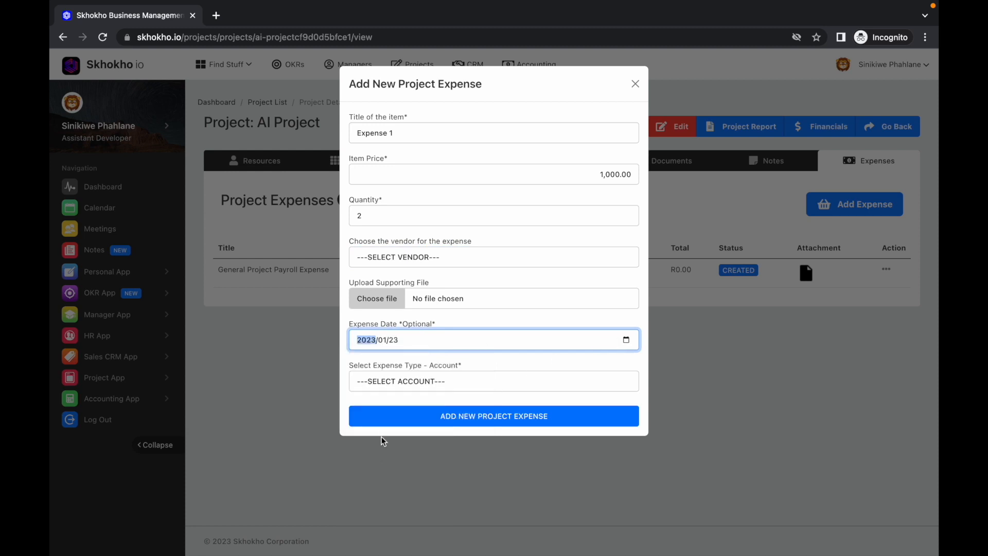
{"action": "left_click", "coordinate": [443, 384]}
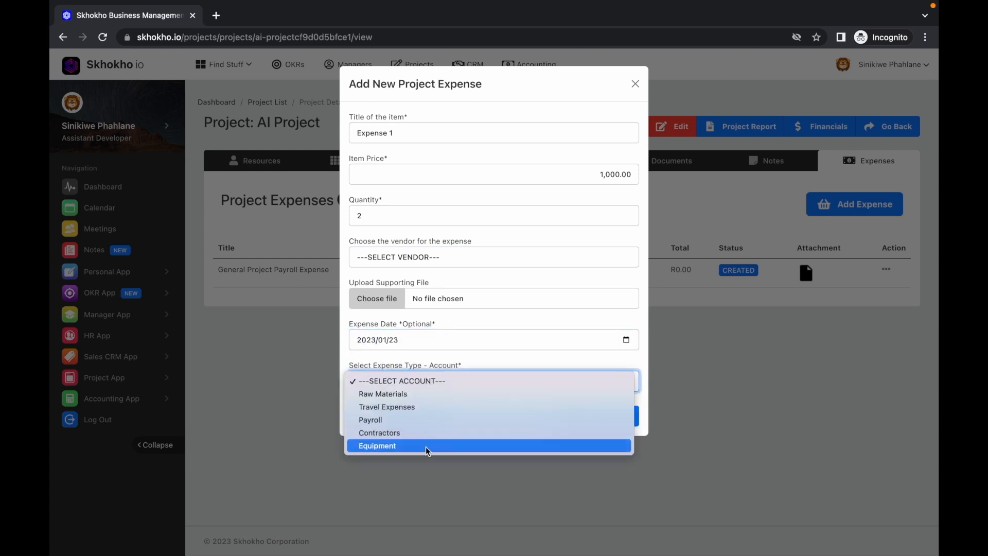
{"action": "left_click", "coordinate": [415, 394]}
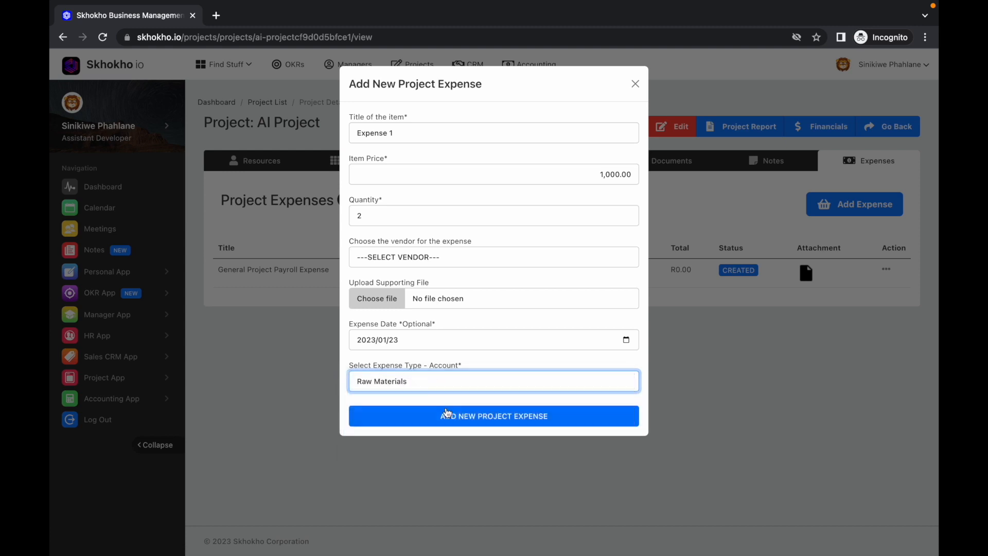
{"action": "left_click", "coordinate": [456, 417]}
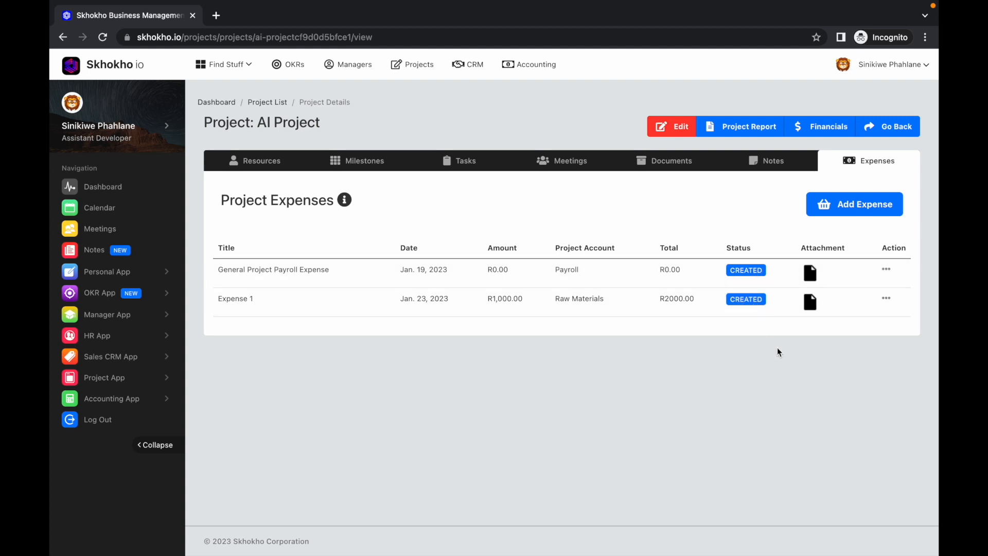
Check the actions available for Expense 1 and return to the project list
{"action": "left_click", "coordinate": [885, 301]}
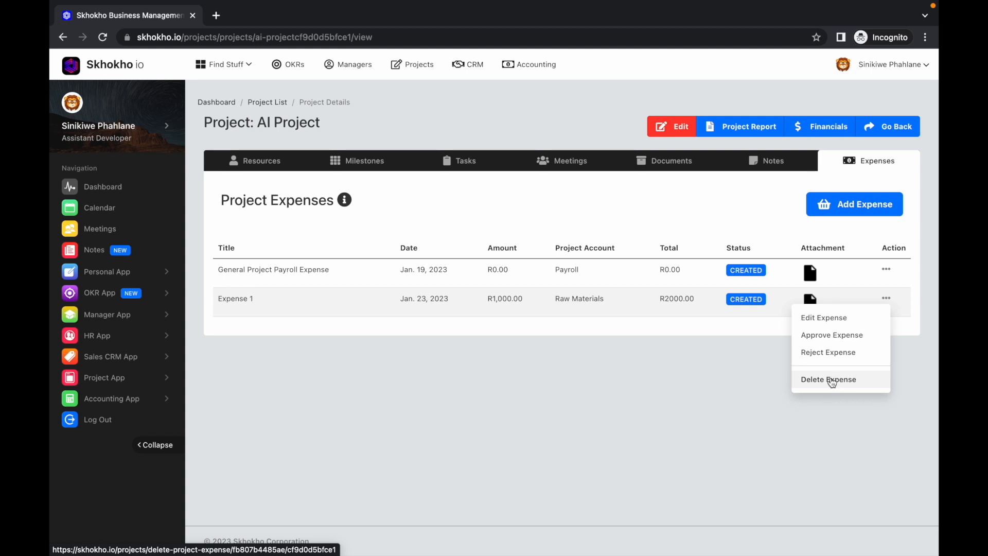
{"action": "left_click", "coordinate": [875, 132]}
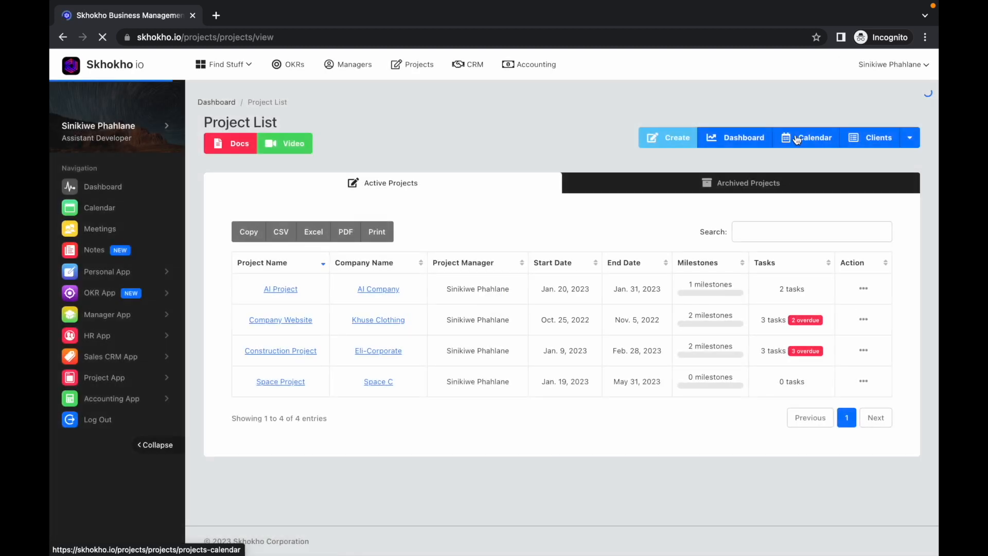